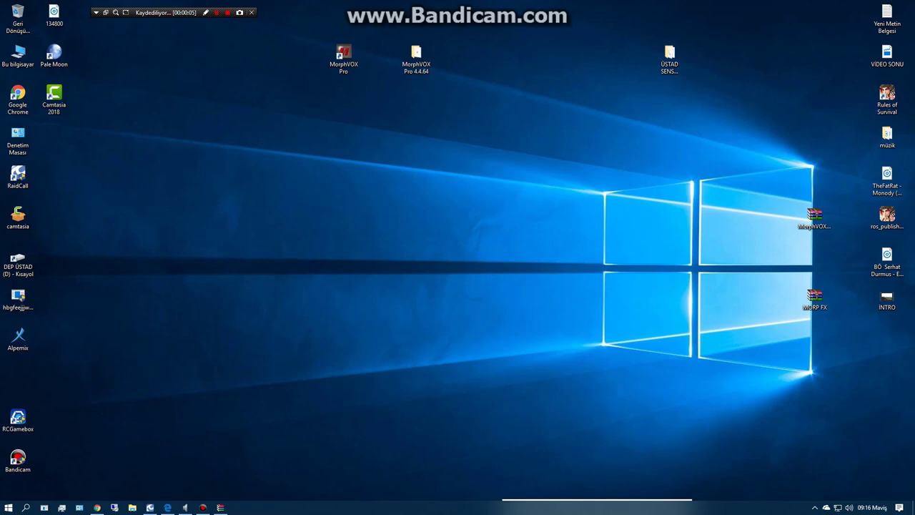
Step: View the RaidCall channel's user list and the account profile, and minimize RaidCall
{"action": "left_click", "coordinate": [150, 508]}
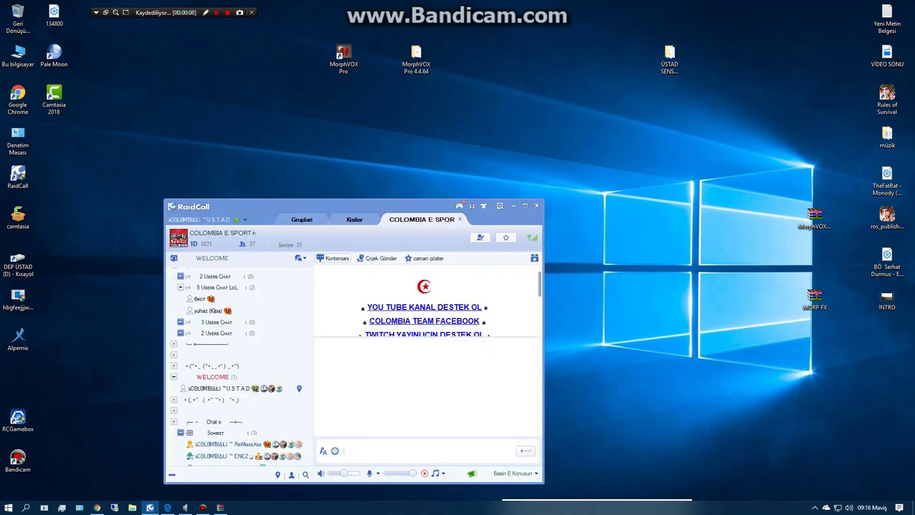
{"action": "scroll", "coordinate": [236, 365], "scroll_direction": "down", "scroll_amount": 10}
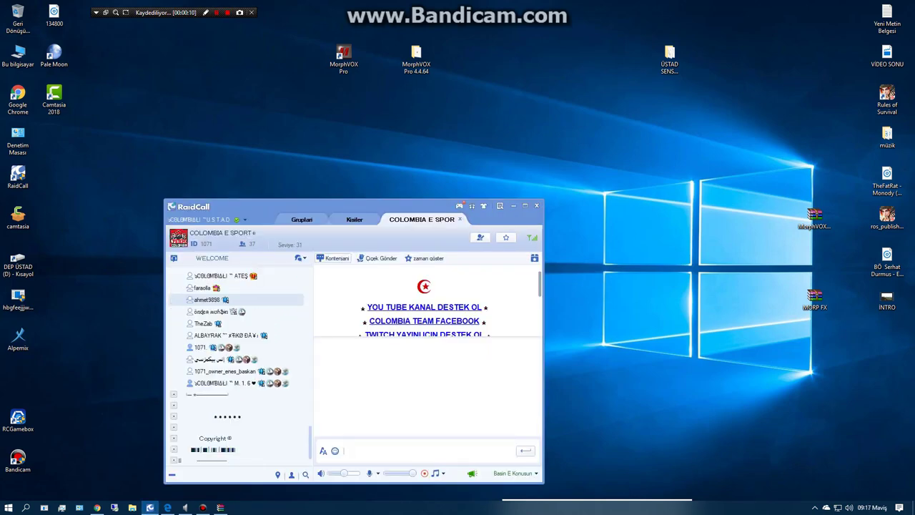
{"action": "scroll", "coordinate": [236, 299], "scroll_direction": "up", "scroll_amount": 10}
{"action": "left_click", "coordinate": [200, 220]}
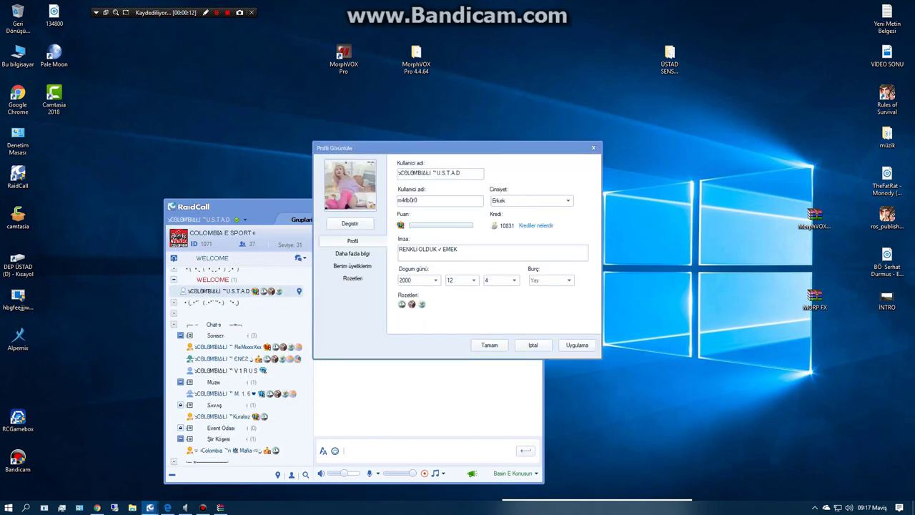
{"action": "key", "text": "Escape"}
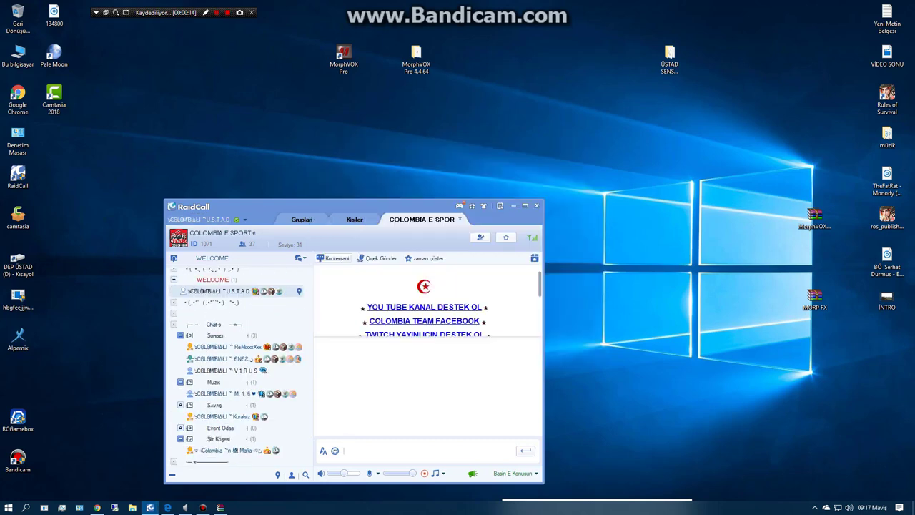
{"action": "left_click", "coordinate": [513, 206]}
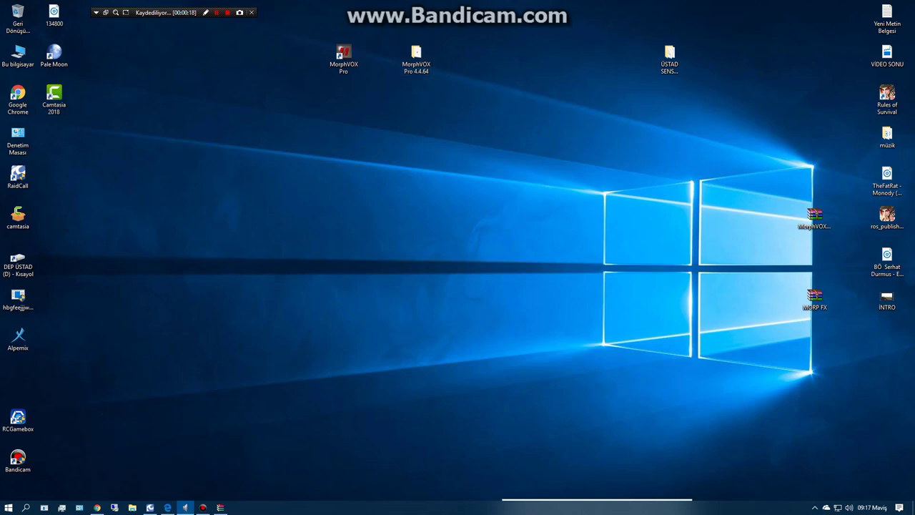
Step: Open the MorphVOX_Pro_4.4.64 archive from the desktop, view the contents of its MorphVOX Pro folder, and close it
{"action": "left_click_drag", "start_coordinate": [815, 219], "coordinate": [453, 219]}
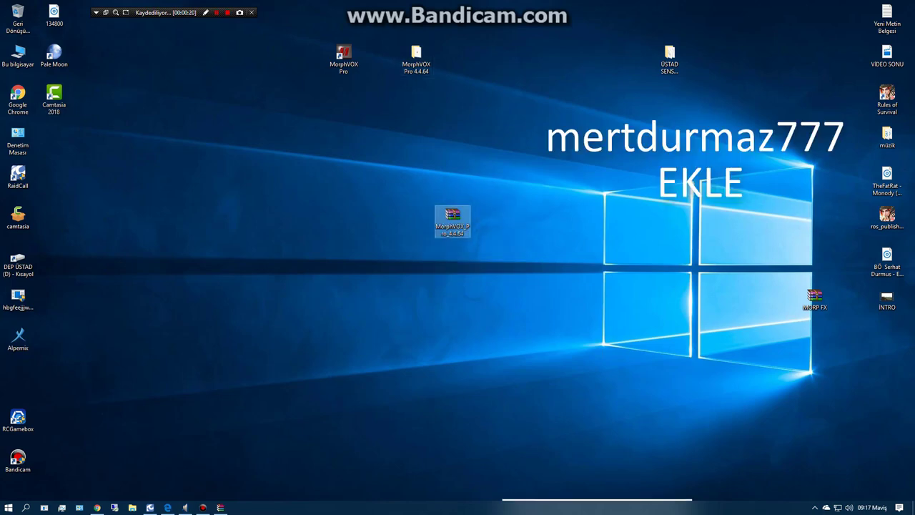
{"action": "left_click_drag", "start_coordinate": [404, 174], "coordinate": [490, 284]}
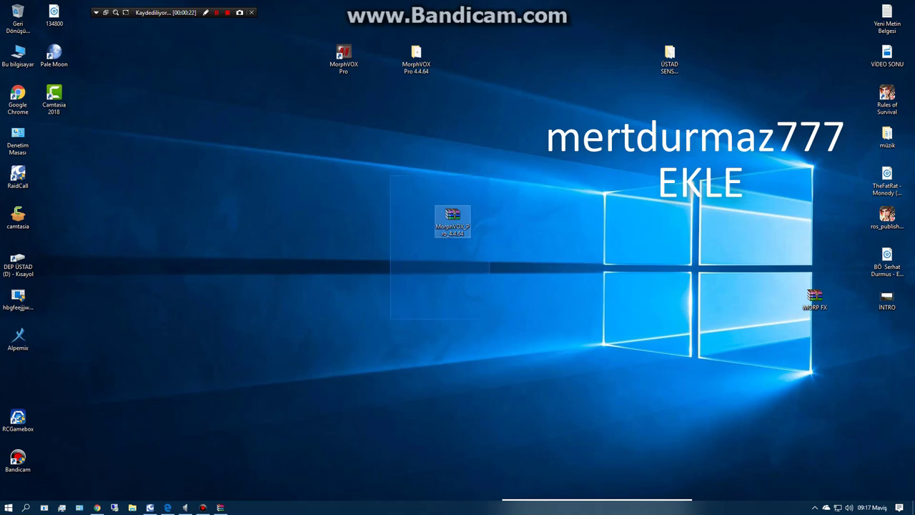
{"action": "left_click_drag", "start_coordinate": [526, 500], "coordinate": [845, 424]}
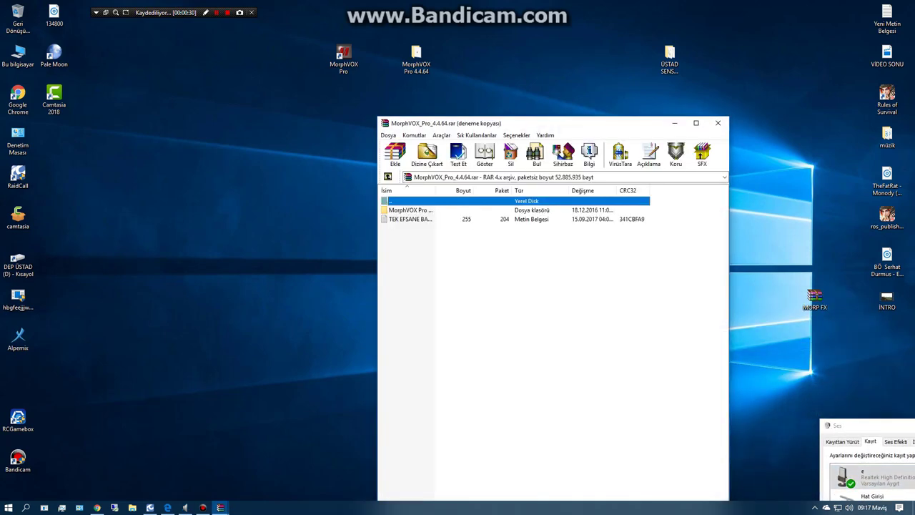
{"action": "double_click", "coordinate": [412, 210]}
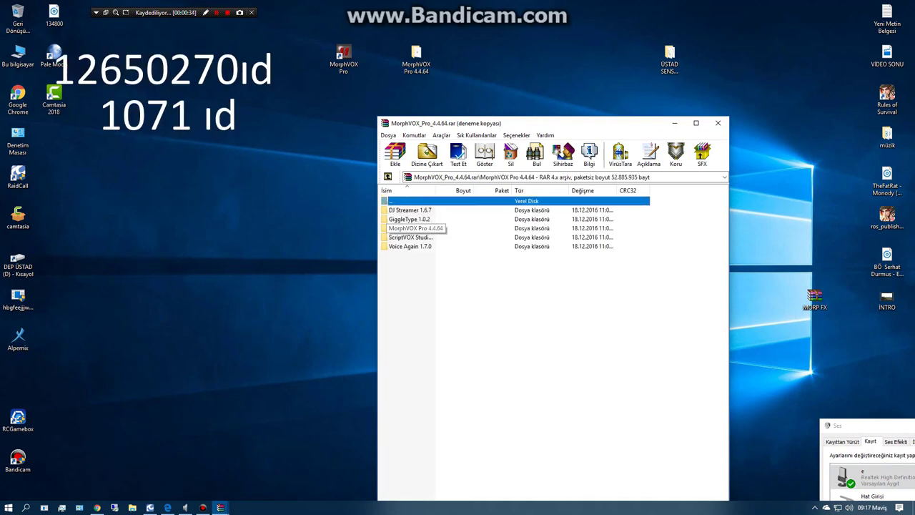
{"action": "left_click", "coordinate": [718, 123]}
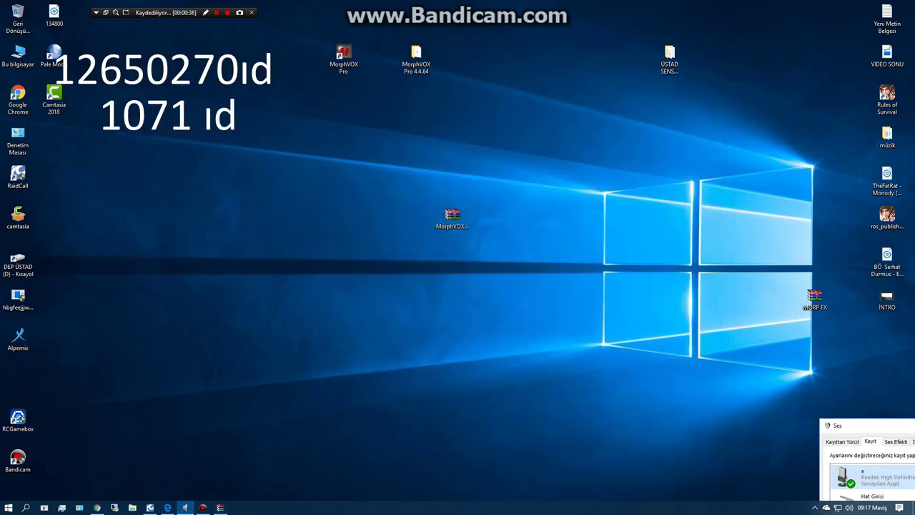
Step: Move the MorphVOX_Pro_4.4.64 archive and the ÜSTAD SENS folder side by side along the desktop's upper edge
{"action": "left_click_drag", "start_coordinate": [591, 119], "coordinate": [652, 159]}
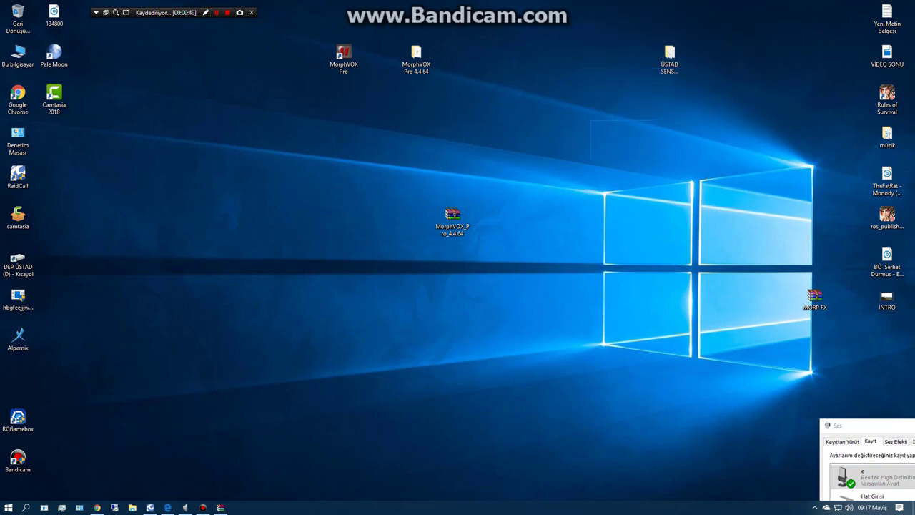
{"action": "left_click_drag", "start_coordinate": [629, 130], "coordinate": [734, 15]}
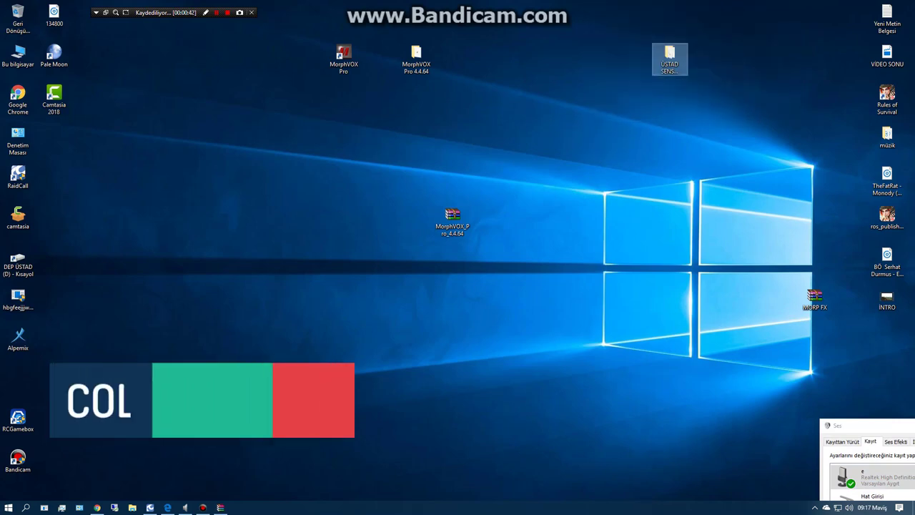
{"action": "left_click_drag", "start_coordinate": [453, 219], "coordinate": [754, 23]}
{"action": "left_click_drag", "start_coordinate": [670, 55], "coordinate": [650, 10]}
Step: Look through the extracted MorphVOX Pro 4.4.64 folder and its Crack subfolder, and close the folder
{"action": "double_click", "coordinate": [416, 58]}
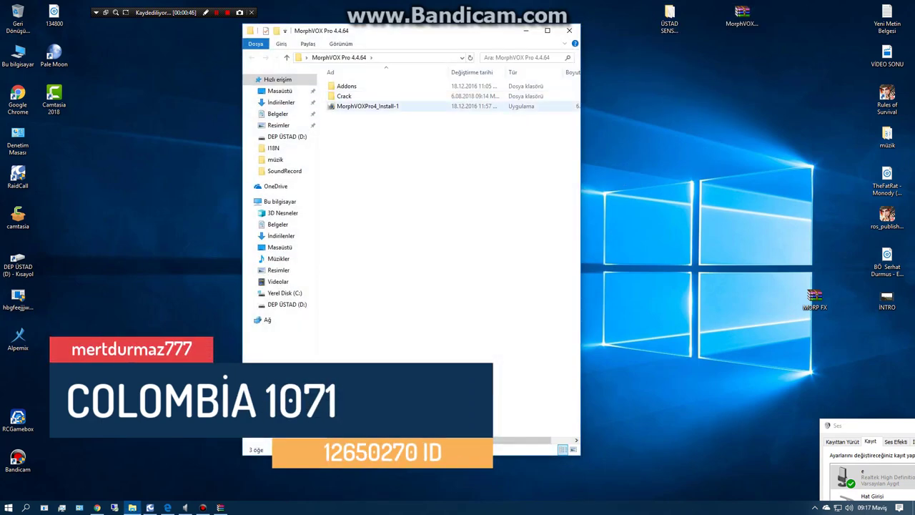
{"action": "left_click", "coordinate": [569, 30]}
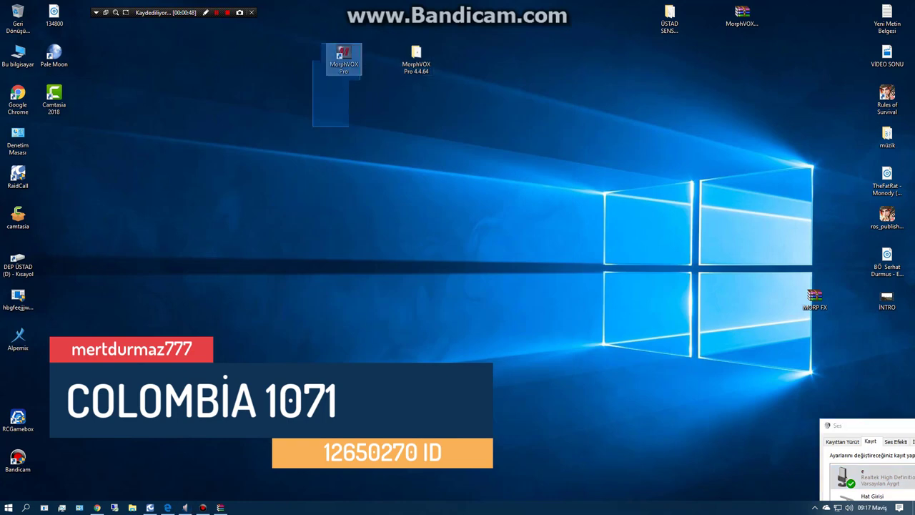
{"action": "left_click", "coordinate": [342, 57]}
{"action": "left_click_drag", "start_coordinate": [344, 57], "coordinate": [306, 96]}
{"action": "double_click", "coordinate": [417, 55]}
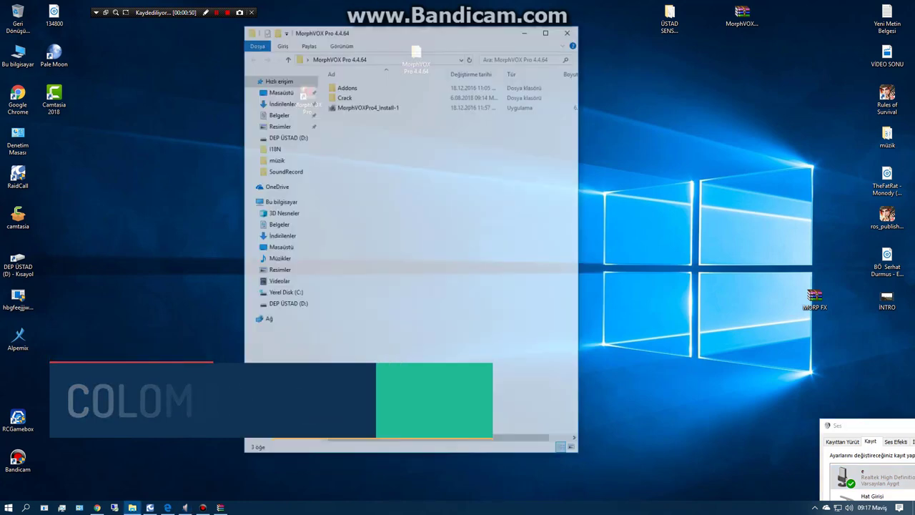
{"action": "double_click", "coordinate": [344, 96]}
{"action": "key", "text": "alt+Left"}
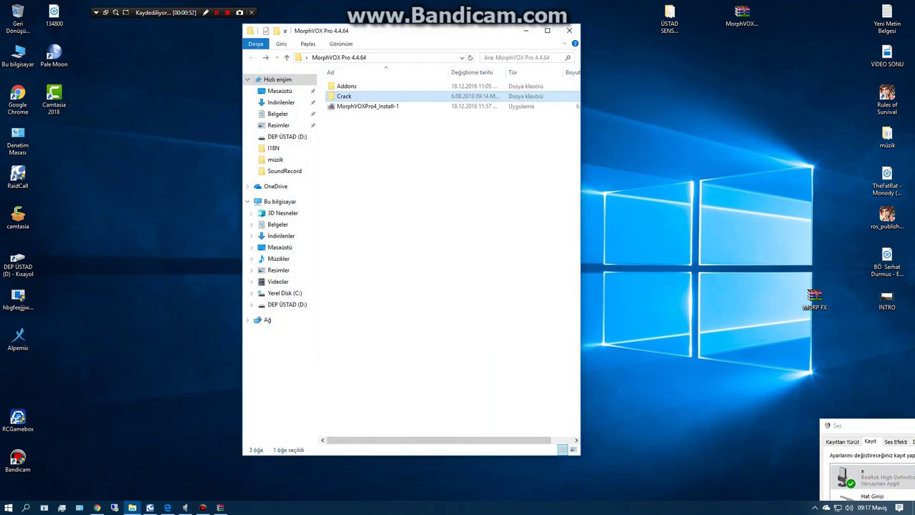
{"action": "left_click", "coordinate": [570, 30]}
Step: Open the MorphVOX Pro shortcut's file location and move SBS.dll from the installation folder to the desktop
{"action": "right_click", "coordinate": [304, 100]}
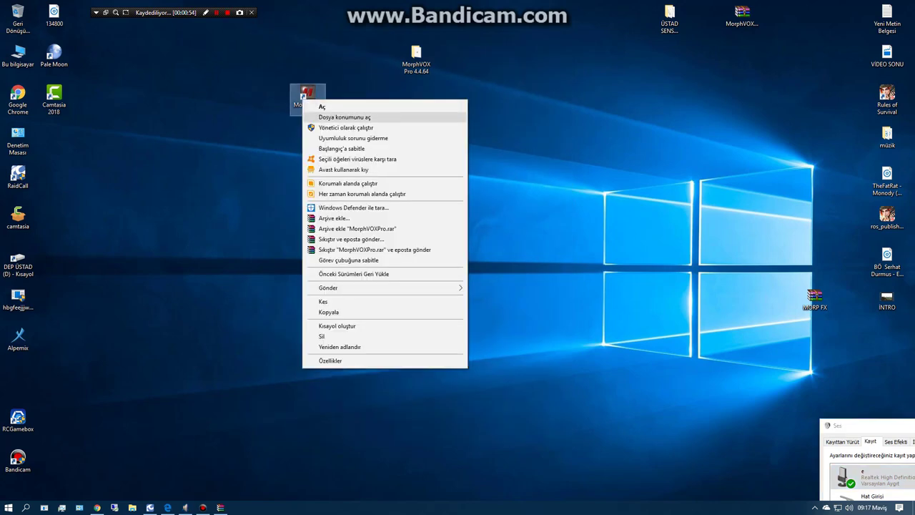
{"action": "left_click", "coordinate": [345, 116]}
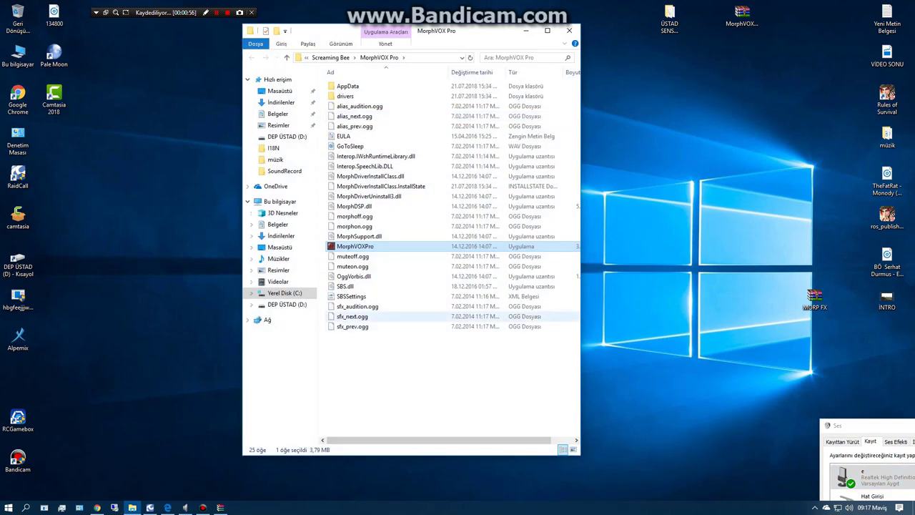
{"action": "left_click_drag", "start_coordinate": [345, 286], "coordinate": [670, 178]}
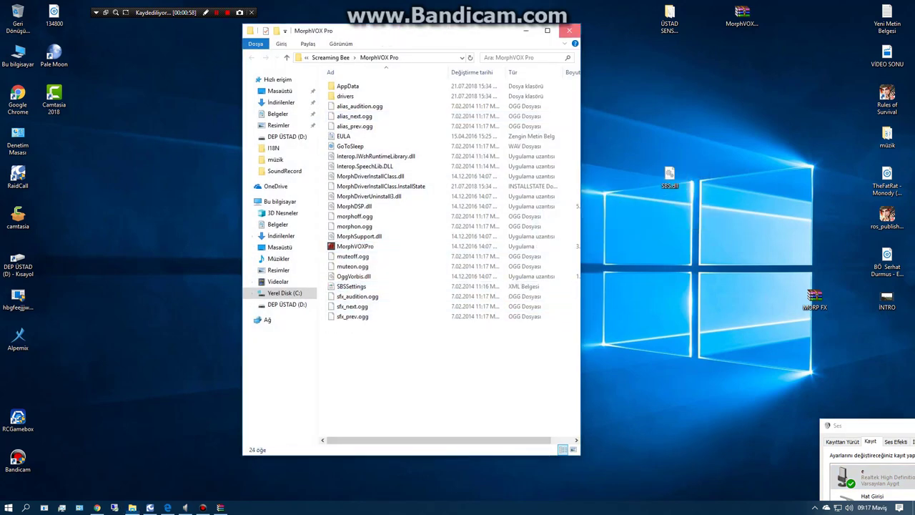
{"action": "left_click", "coordinate": [570, 30]}
Step: Move SBS.dll into the Crack folder of MorphVOX Pro 4.4.64 and take it back out to the desktop
{"action": "double_click", "coordinate": [417, 57]}
{"action": "double_click", "coordinate": [345, 96]}
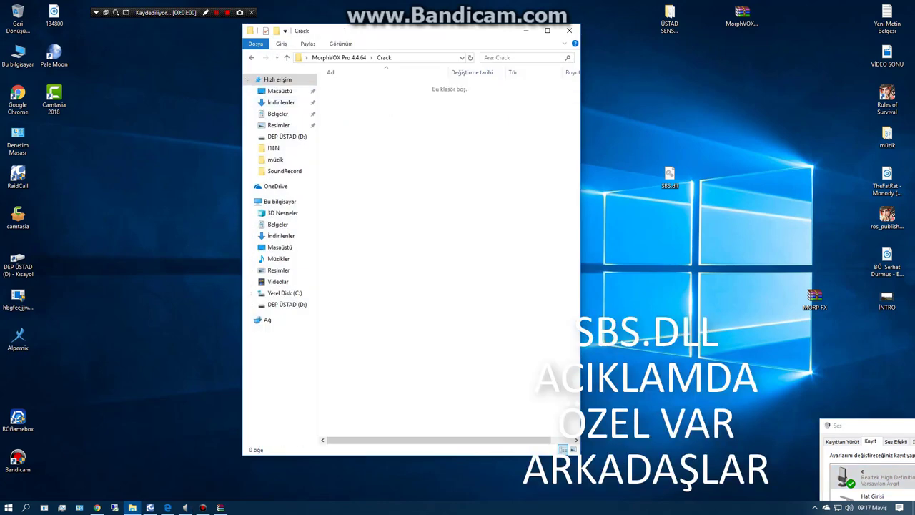
{"action": "left_click_drag", "start_coordinate": [670, 175], "coordinate": [422, 143]}
{"action": "left_click_drag", "start_coordinate": [345, 89], "coordinate": [472, 351]}
{"action": "left_click", "coordinate": [570, 30]}
{"action": "left_click", "coordinate": [707, 95]}
Step: Move SBS.dll from the desktop into the MorphVOX Pro installation folder and close the folder
{"action": "right_click", "coordinate": [308, 95]}
{"action": "left_click", "coordinate": [344, 115]}
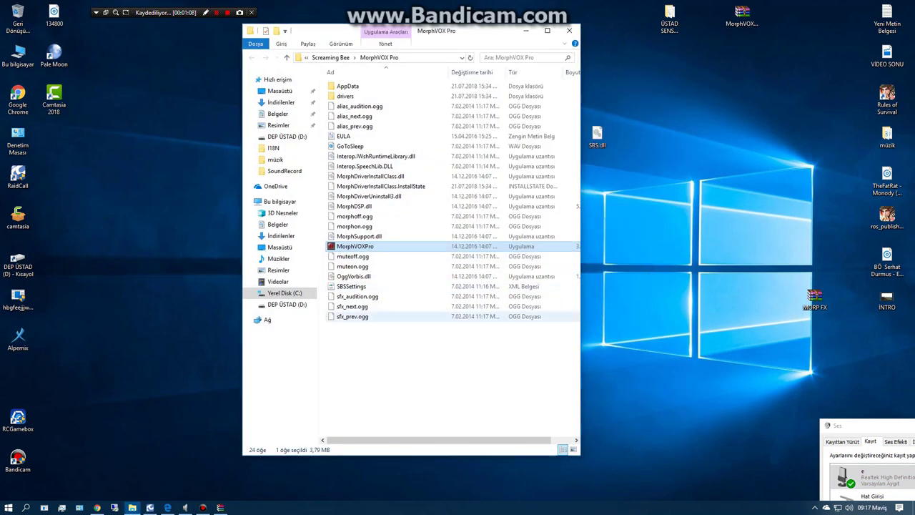
{"action": "key", "text": "Return"}
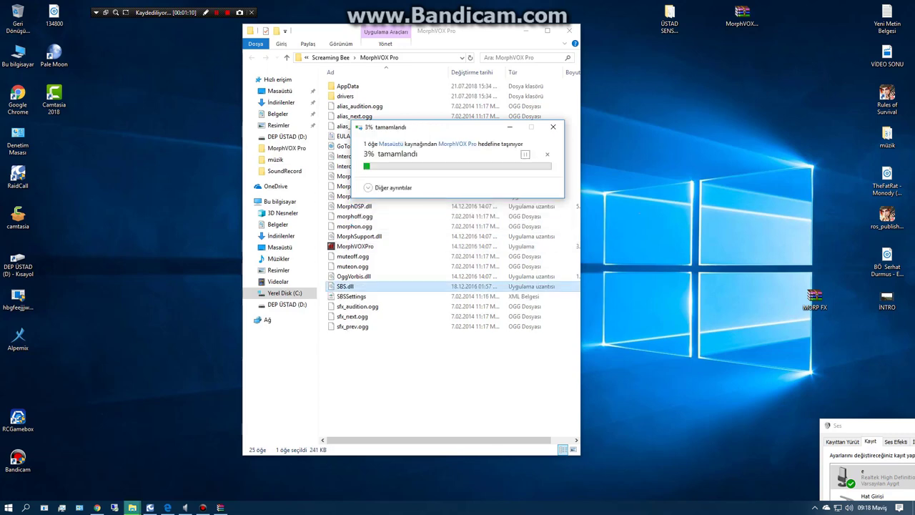
{"action": "left_click", "coordinate": [570, 31]}
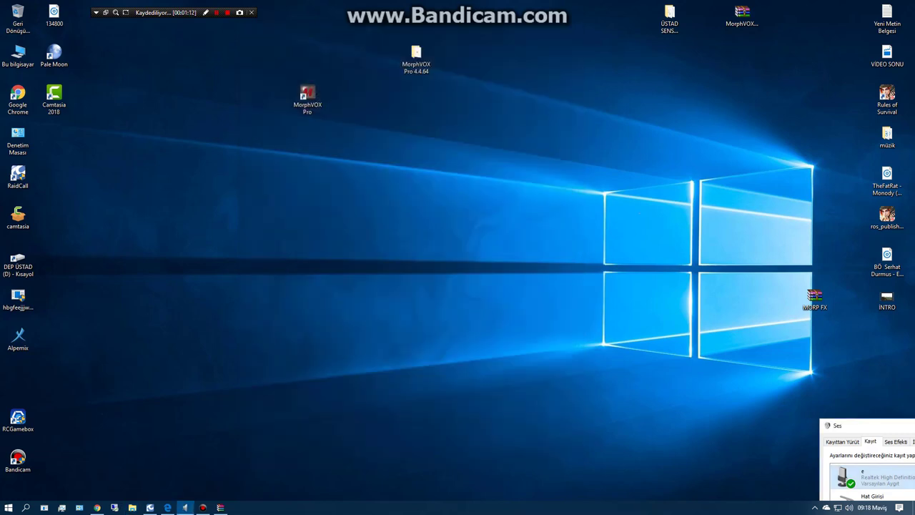
Step: Move the MorphVOX Pro shortcut higher on the desktop and place the MorphVOX Pro 4.4.64 folder beside the ÜSTAD SENS folder
{"action": "left_click_drag", "start_coordinate": [307, 94], "coordinate": [348, 45]}
{"action": "left_click_drag", "start_coordinate": [416, 55], "coordinate": [598, 25]}
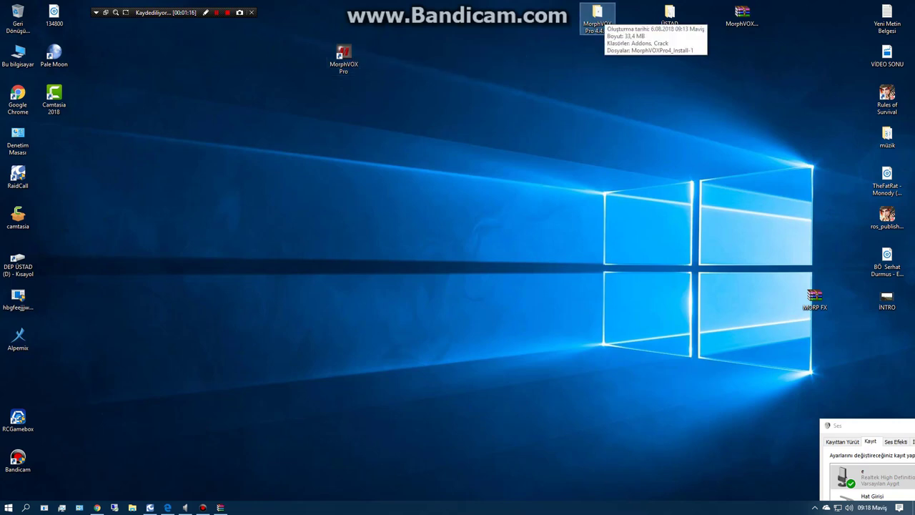
Step: View the Addons installers in MorphVOX Pro 4.4.64, launch PluginMorphVOXEffectsRack_Install-1, and exit its setup wizard without repairing or removing anything
{"action": "double_click", "coordinate": [598, 22]}
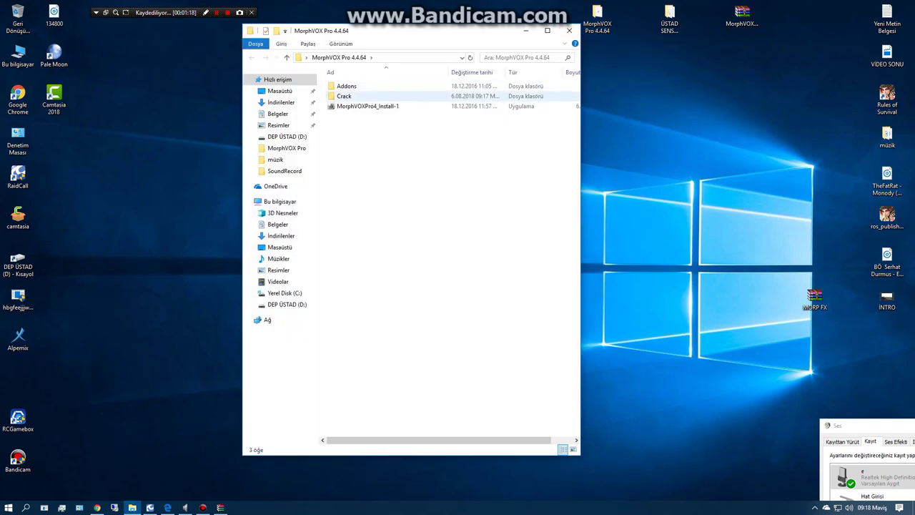
{"action": "left_click", "coordinate": [598, 21]}
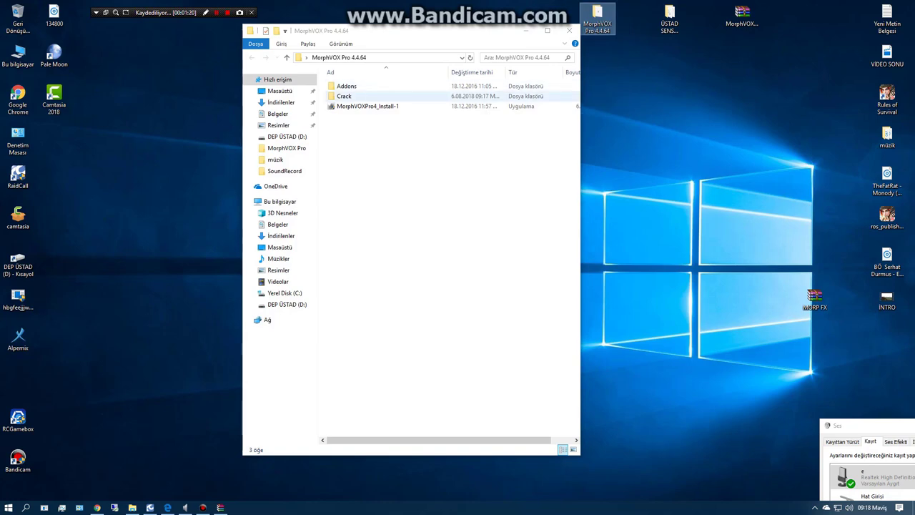
{"action": "double_click", "coordinate": [347, 85]}
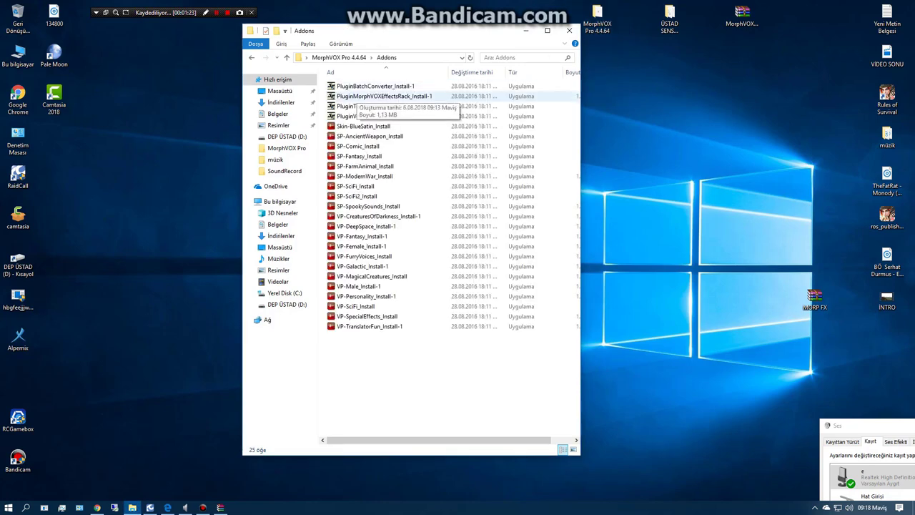
{"action": "left_click", "coordinate": [358, 96]}
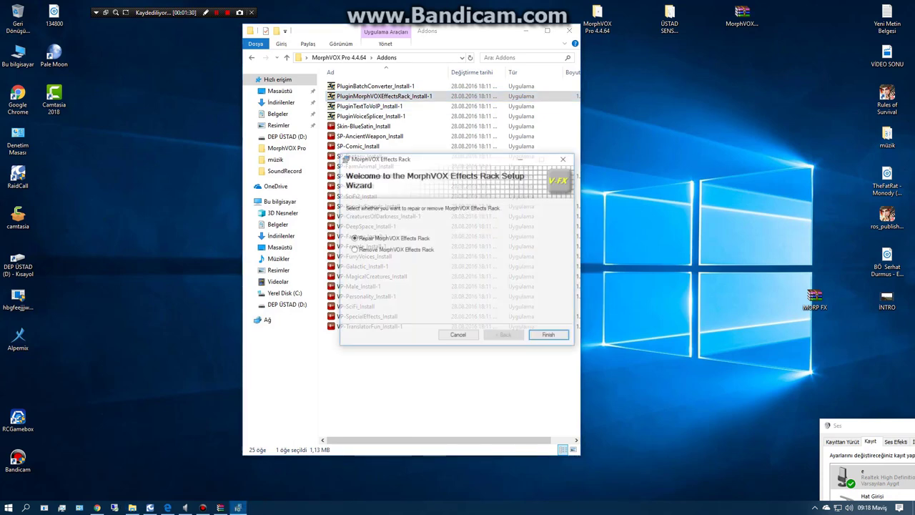
{"action": "left_click", "coordinate": [564, 158]}
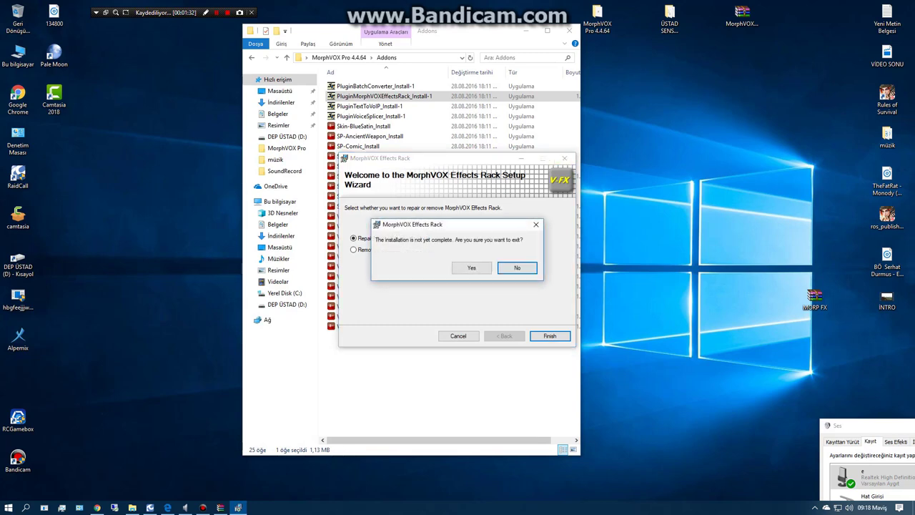
{"action": "key", "text": "Return"}
{"action": "key", "text": "Return"}
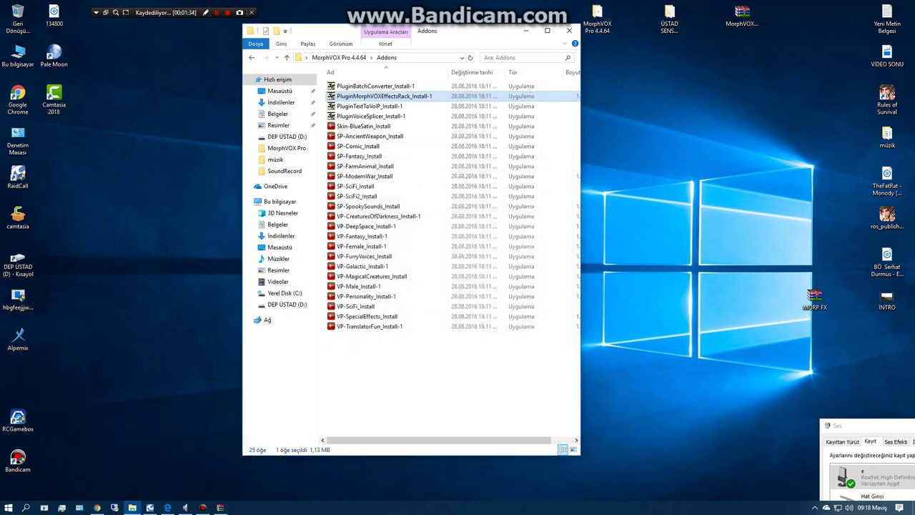
{"action": "left_click", "coordinate": [526, 31]}
Step: Open the Windows features list from the Control Panel's Programs section to check .NET Framework 3.5, and cancel without changes
{"action": "left_click", "coordinate": [18, 55]}
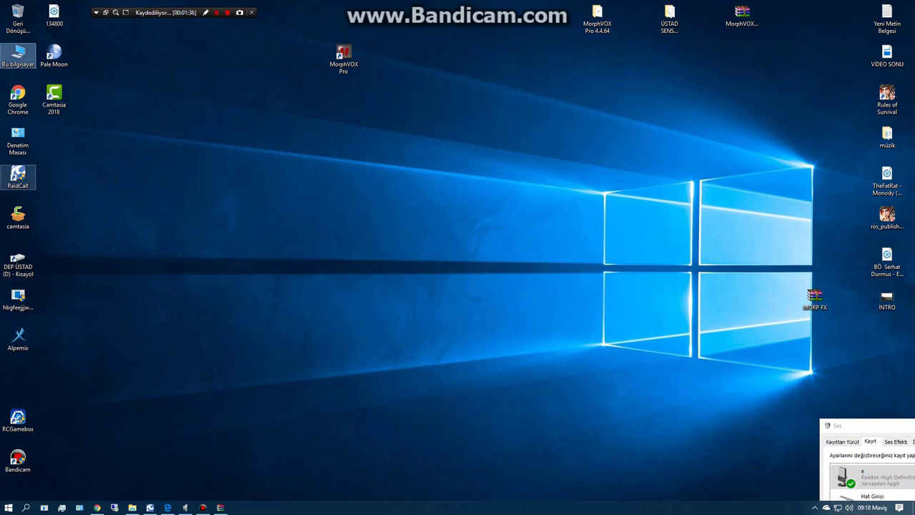
{"action": "double_click", "coordinate": [18, 138]}
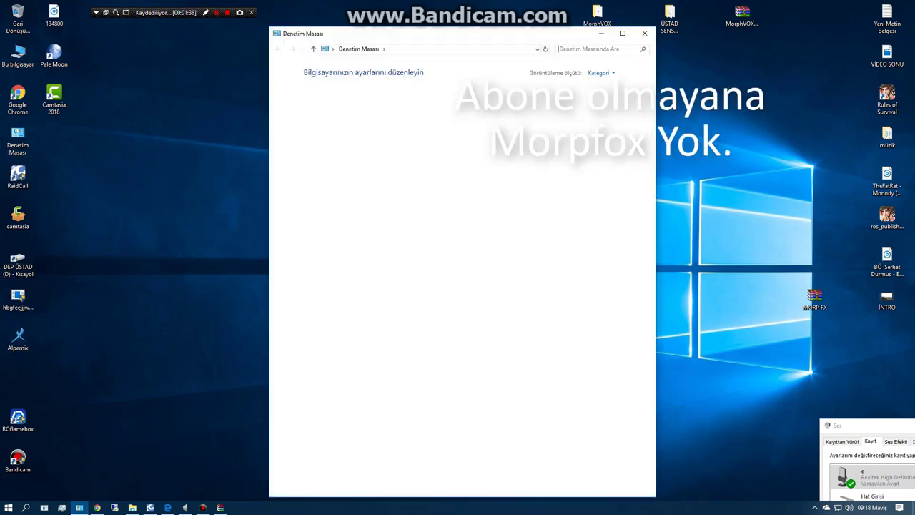
{"action": "left_click", "coordinate": [351, 200]}
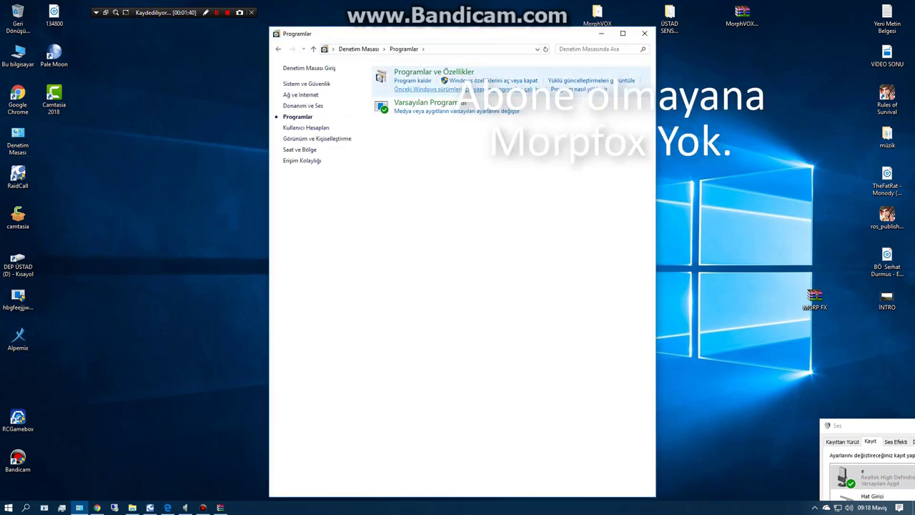
{"action": "left_click", "coordinate": [472, 81]}
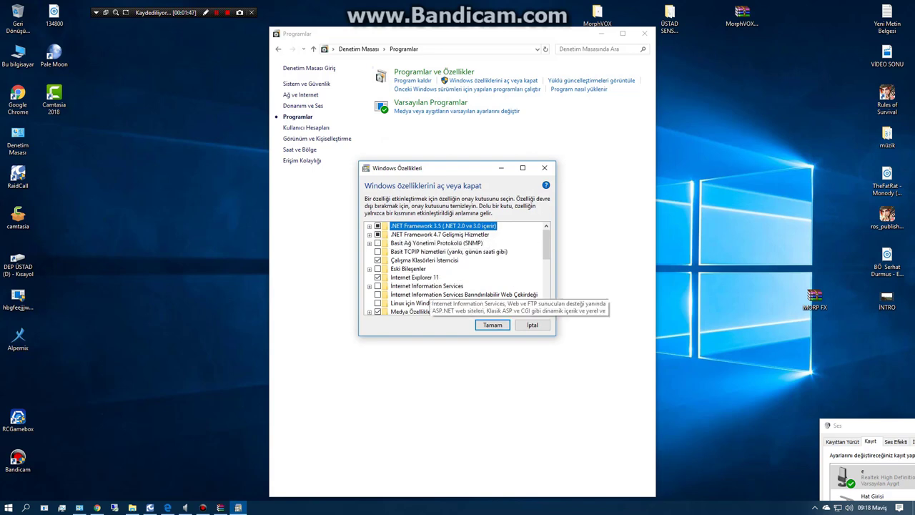
{"action": "left_click", "coordinate": [533, 325]}
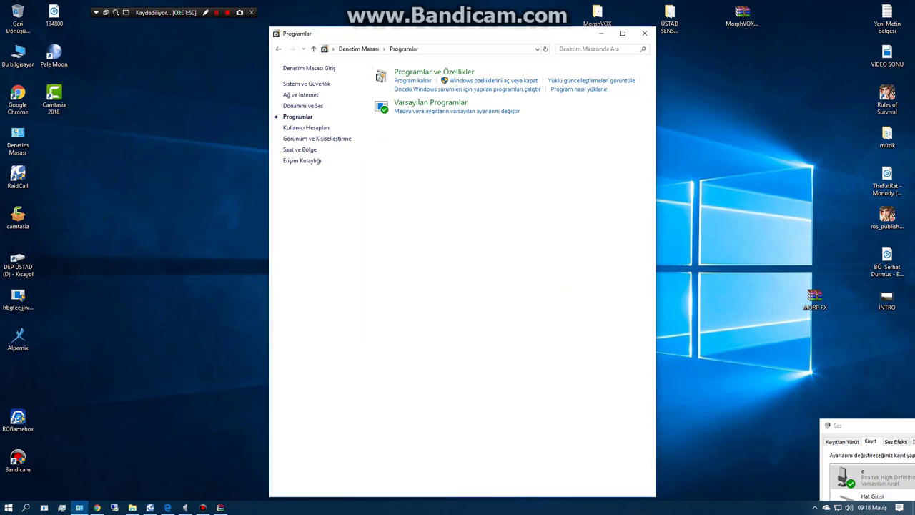
Step: Close the Control Panel, move the Sound window up so its recording devices are fully visible, and check the MorphVOX Pro 4.4.64 folder
{"action": "left_click", "coordinate": [645, 33]}
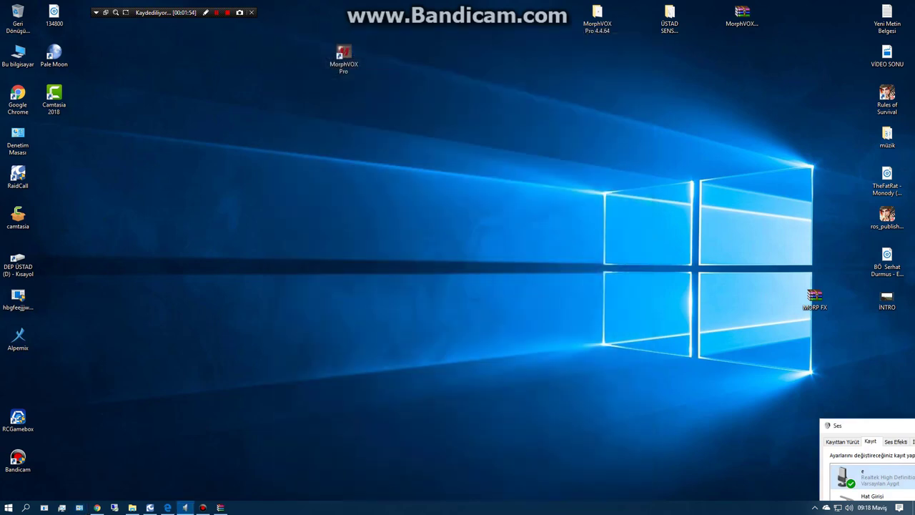
{"action": "left_click_drag", "start_coordinate": [881, 427], "coordinate": [735, 59]}
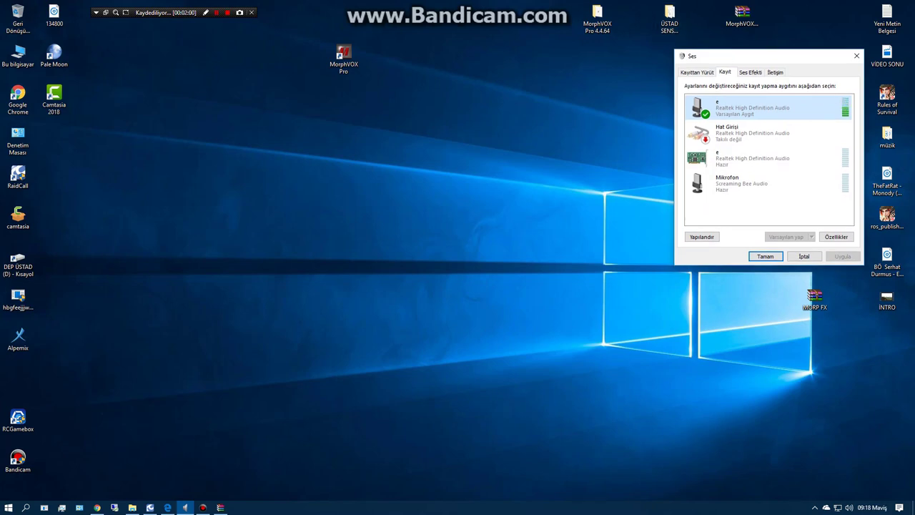
{"action": "double_click", "coordinate": [597, 16]}
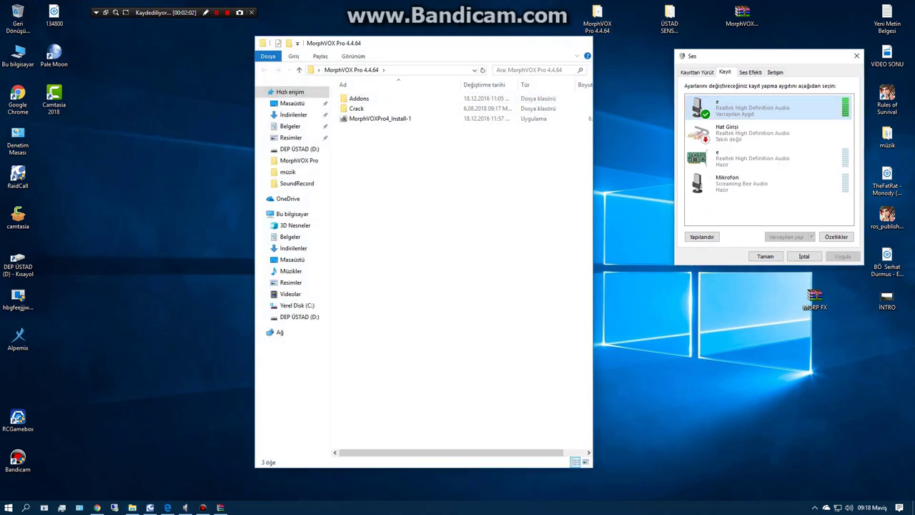
{"action": "left_click", "coordinate": [583, 43]}
Step: Move the MorphVOX Pro shortcut beside the ÜSTAD SENSEY FİX.RAR folder, then launch MorphVOX Pro and dismiss its startup tip
{"action": "left_click_drag", "start_coordinate": [382, 18], "coordinate": [324, 113]}
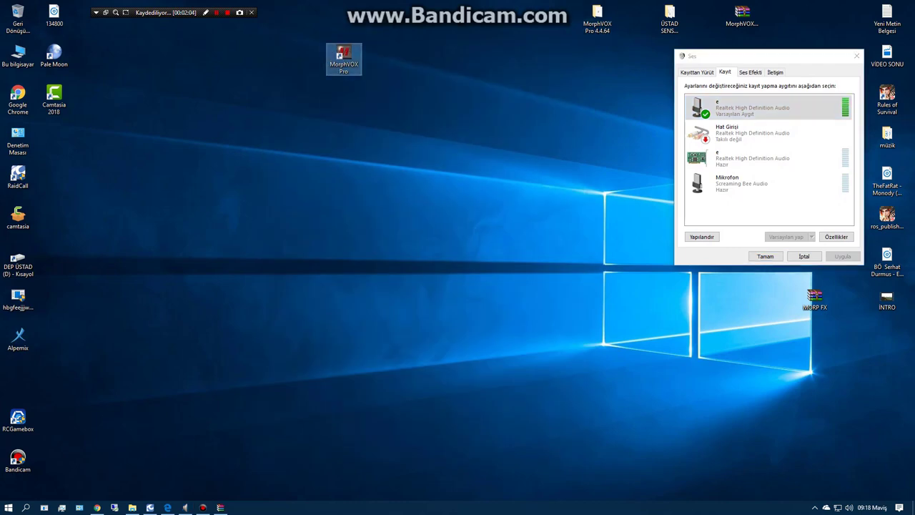
{"action": "left_click_drag", "start_coordinate": [269, 143], "coordinate": [407, 16]}
{"action": "left_click_drag", "start_coordinate": [344, 58], "coordinate": [597, 16]}
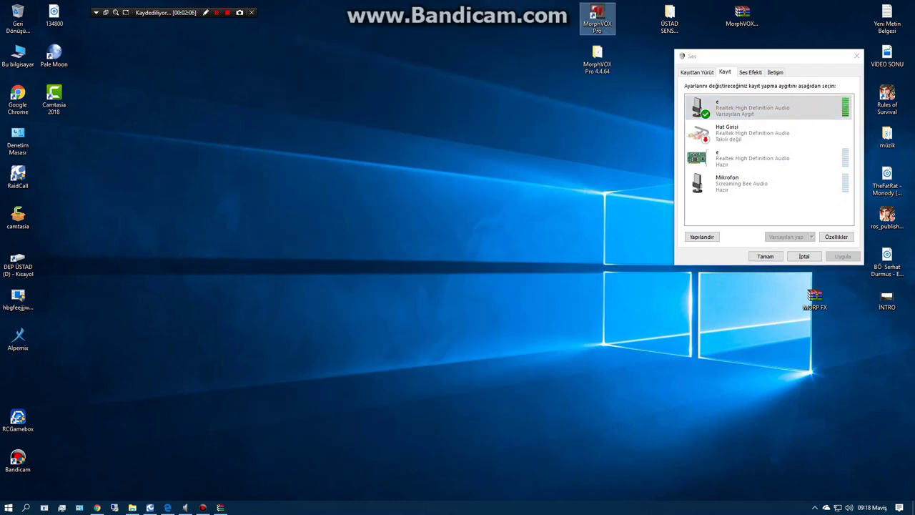
{"action": "double_click", "coordinate": [598, 15]}
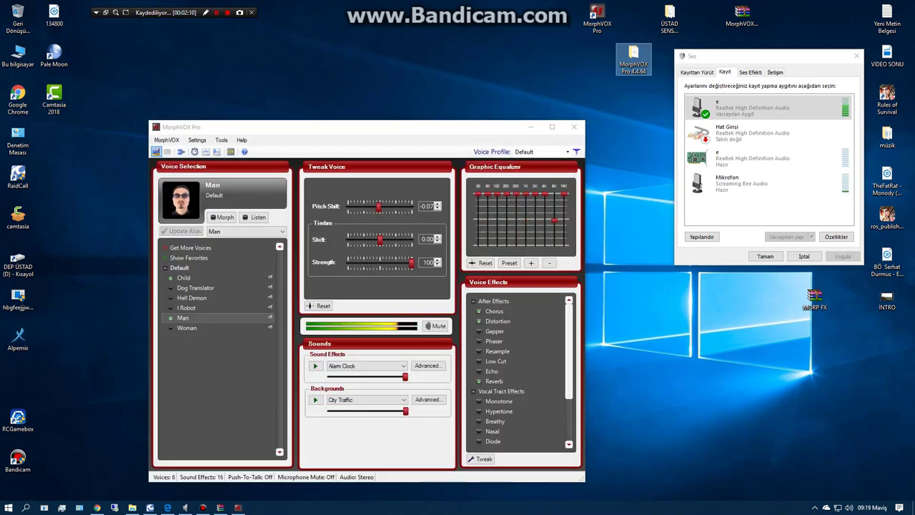
{"action": "left_click", "coordinate": [431, 355]}
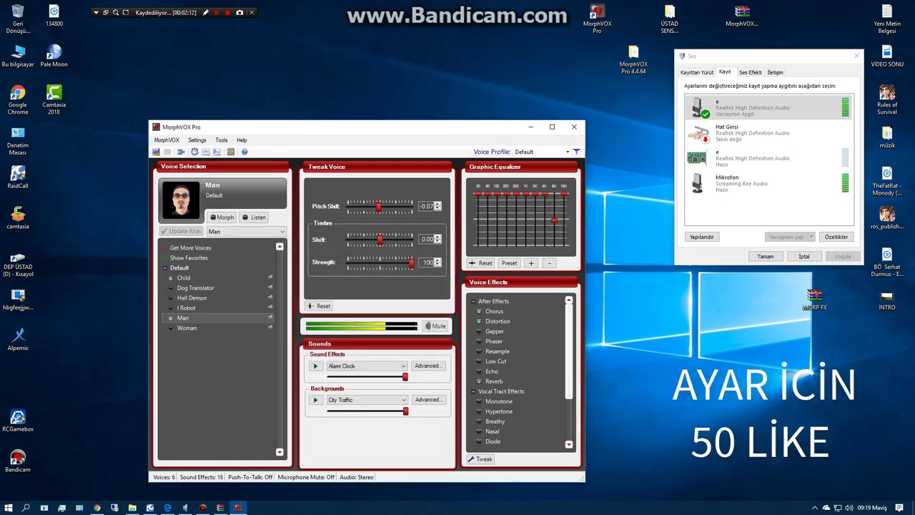
Step: Open the MorphVOX Effects Rack, look through its available effects, and minimize both the rack and MorphVOX Pro
{"action": "left_click", "coordinate": [231, 151]}
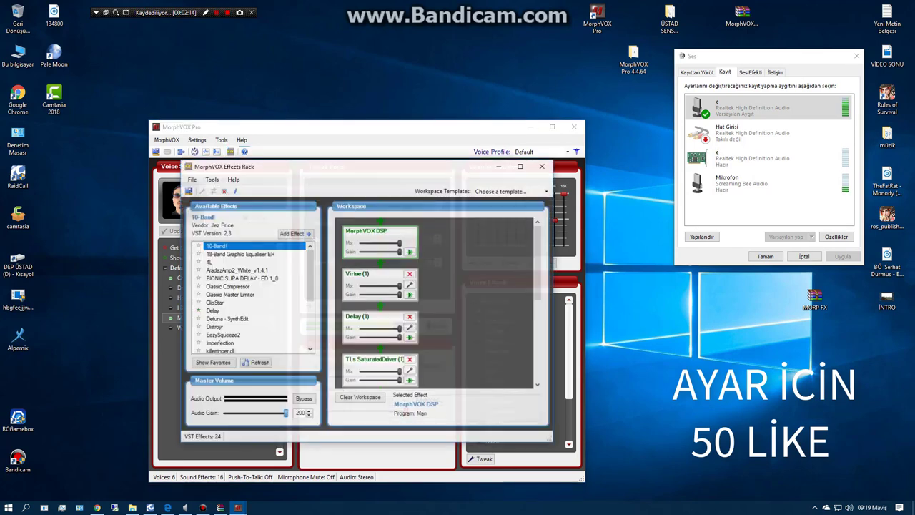
{"action": "scroll", "coordinate": [250, 297], "scroll_direction": "down", "scroll_amount": 4}
{"action": "scroll", "coordinate": [250, 297], "scroll_direction": "up", "scroll_amount": 4}
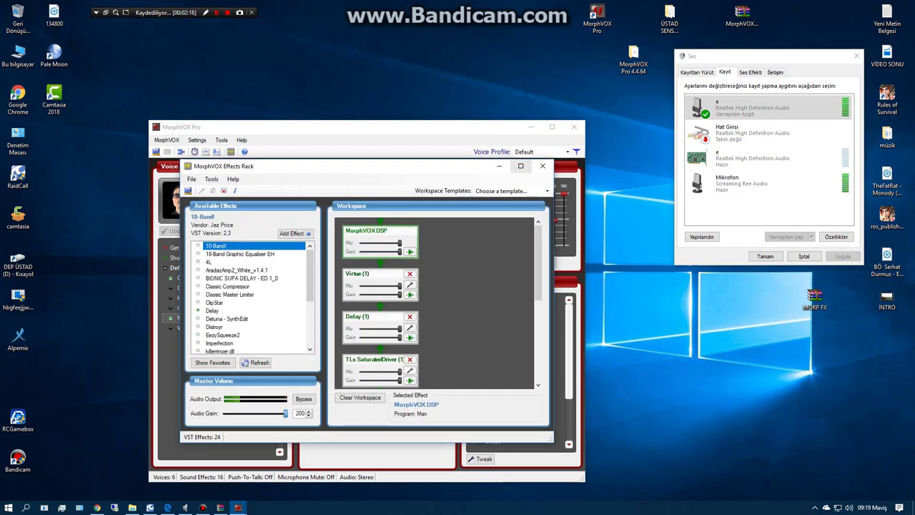
{"action": "left_click", "coordinate": [499, 166]}
{"action": "left_click", "coordinate": [531, 127]}
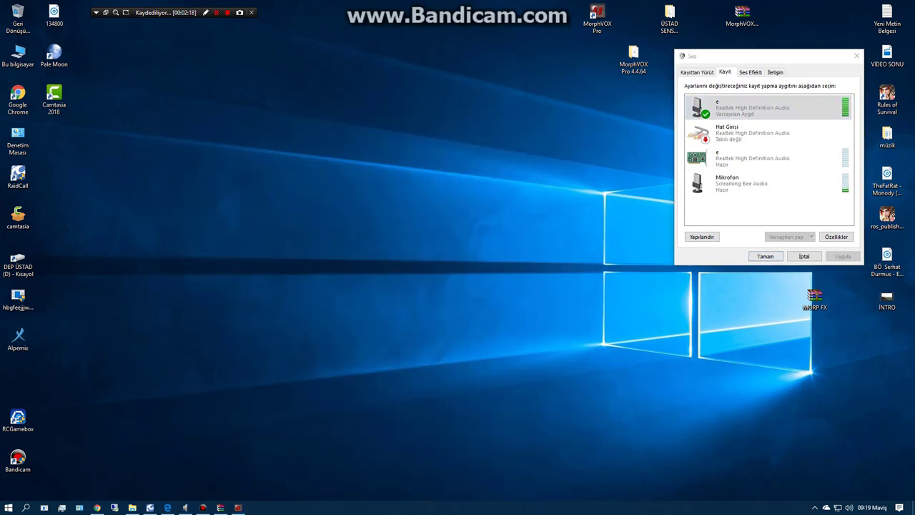
Step: Close the Sound window and briefly view the contents of the MorphVOX Pro 4.4.64 folder
{"action": "key", "text": "alt+F4"}
{"action": "double_click", "coordinate": [634, 57]}
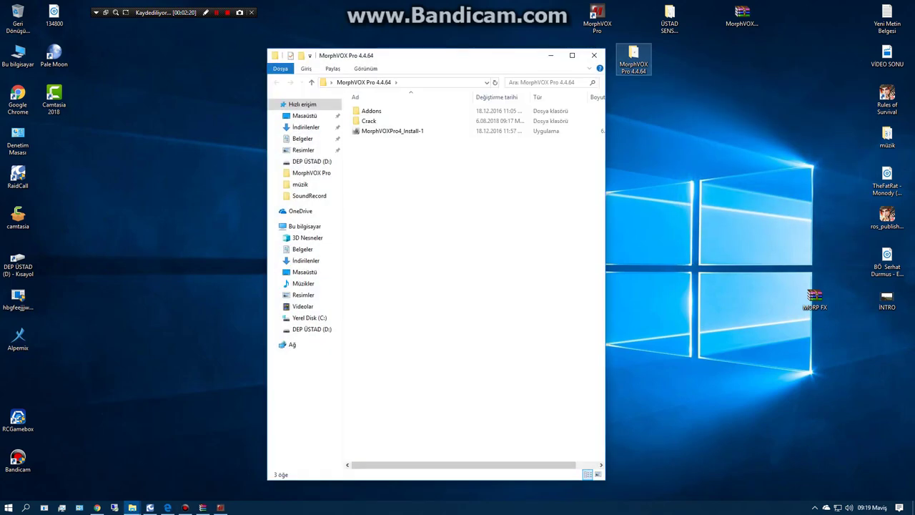
{"action": "left_click", "coordinate": [594, 55]}
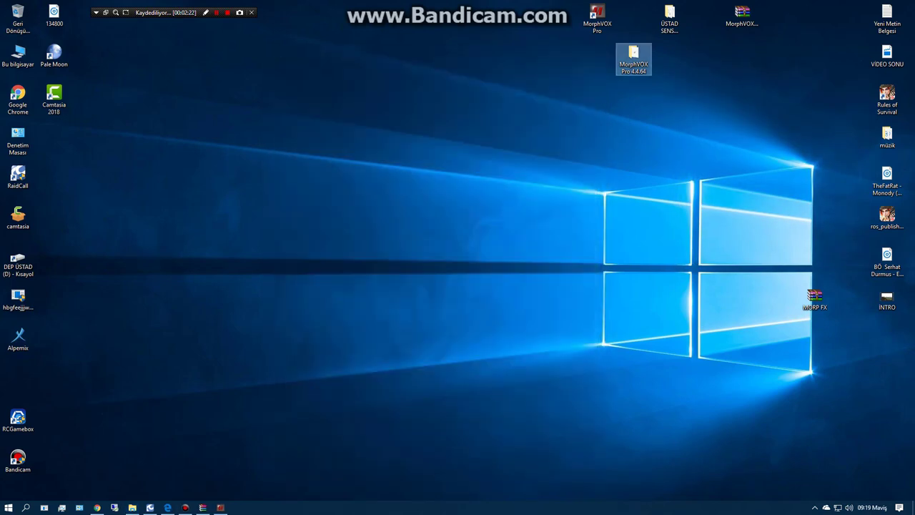
Step: Move the ÜSTAD SENSEY FİX.RAR folder to a free desktop spot, open it, select all its contents, and place its window aside
{"action": "mouse_move", "coordinate": [657, 46]}
{"action": "left_mouse_down"}
{"action": "mouse_move", "coordinate": [640, 27]}
{"action": "mouse_move", "coordinate": [670, 17]}
{"action": "mouse_move", "coordinate": [398, 74]}
{"action": "mouse_move", "coordinate": [380, 56]}
{"action": "left_mouse_up"}
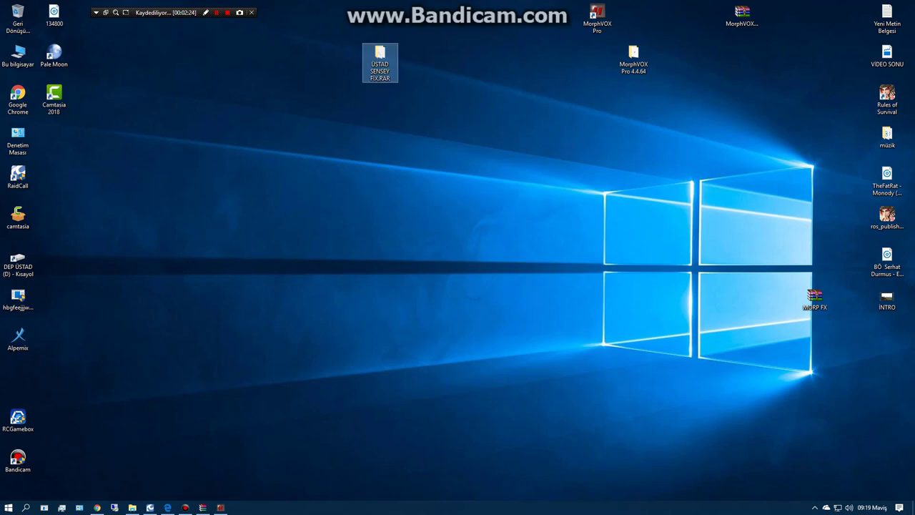
{"action": "double_click", "coordinate": [380, 53]}
{"action": "left_click_drag", "start_coordinate": [438, 367], "coordinate": [414, 115]}
{"action": "left_click_drag", "start_coordinate": [423, 74], "coordinate": [712, 29]}
Step: Browse in a second window to the MorphVOX Effects Rack folder inside Screaming Bee in Program Files (x86) on drive C
{"action": "double_click", "coordinate": [18, 54]}
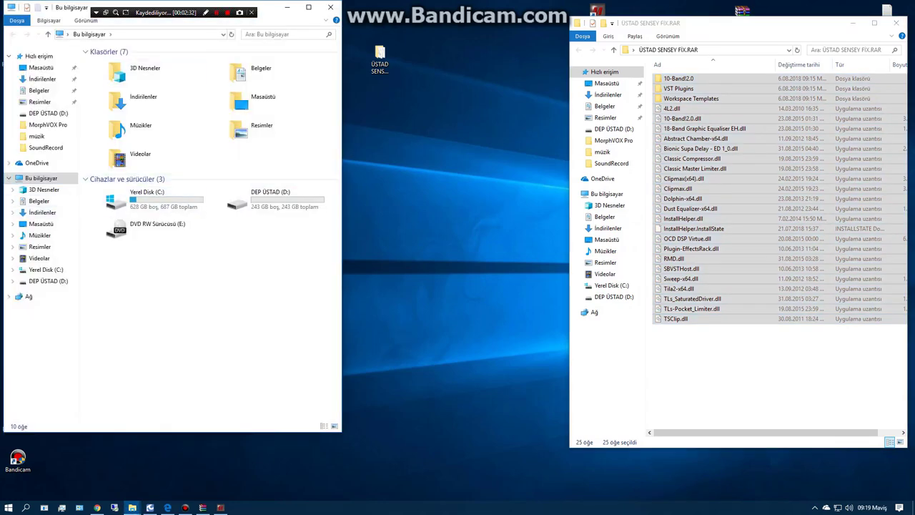
{"action": "left_click", "coordinate": [331, 7]}
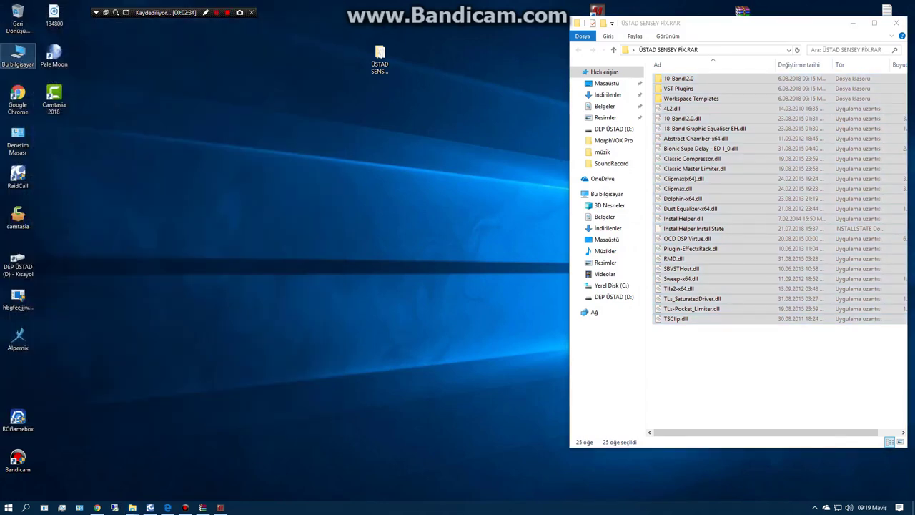
{"action": "double_click", "coordinate": [17, 53]}
{"action": "double_click", "coordinate": [165, 212]}
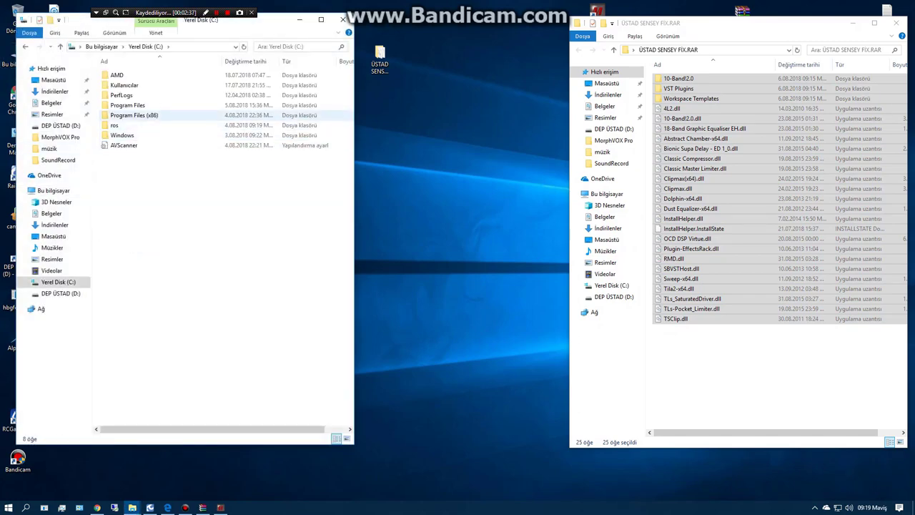
{"action": "left_click", "coordinate": [134, 115]}
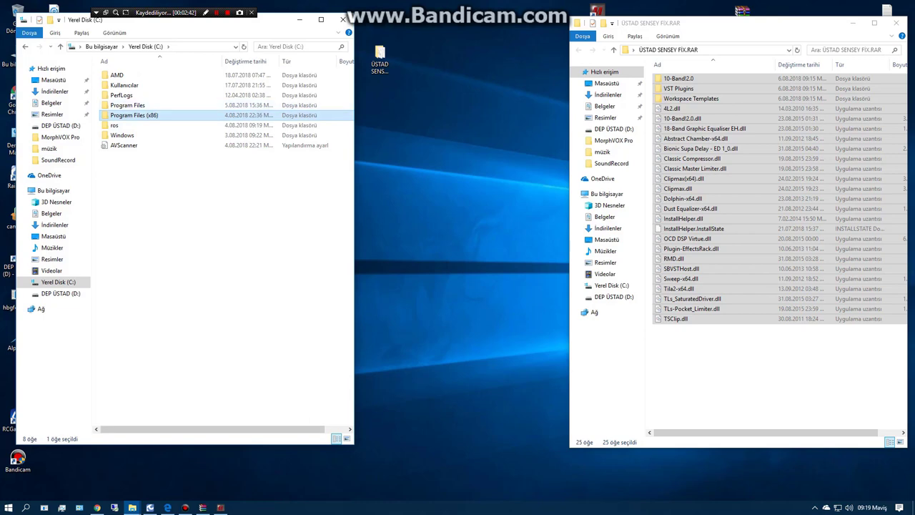
{"action": "double_click", "coordinate": [133, 115]}
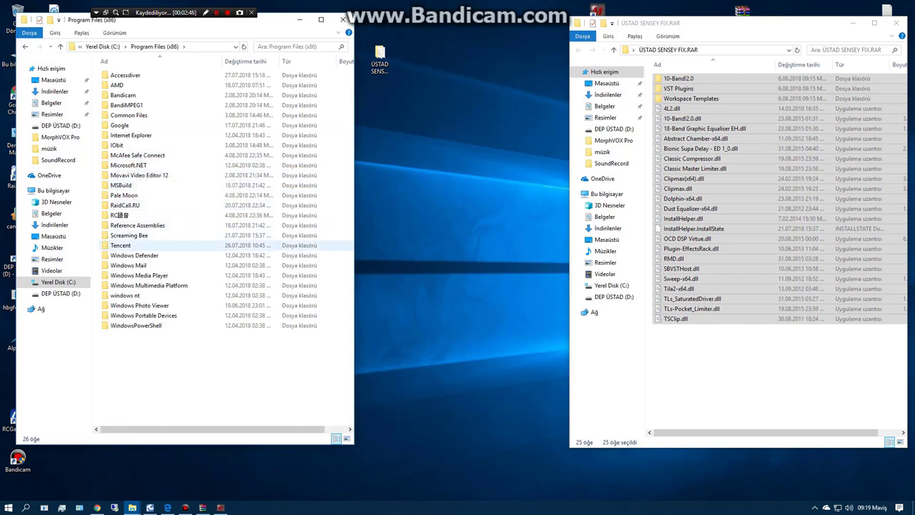
{"action": "left_click", "coordinate": [130, 235]}
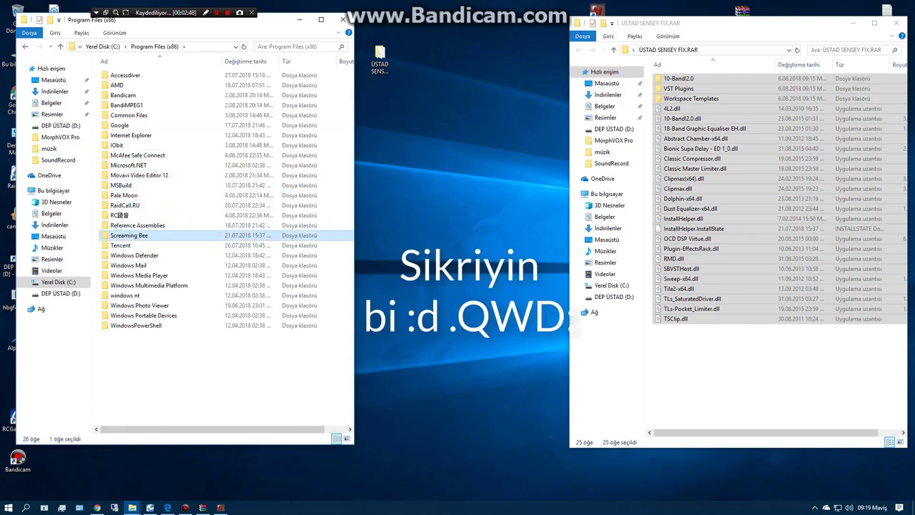
{"action": "key", "text": "Return"}
{"action": "left_click_drag", "start_coordinate": [152, 91], "coordinate": [170, 106]}
{"action": "left_click", "coordinate": [152, 75]}
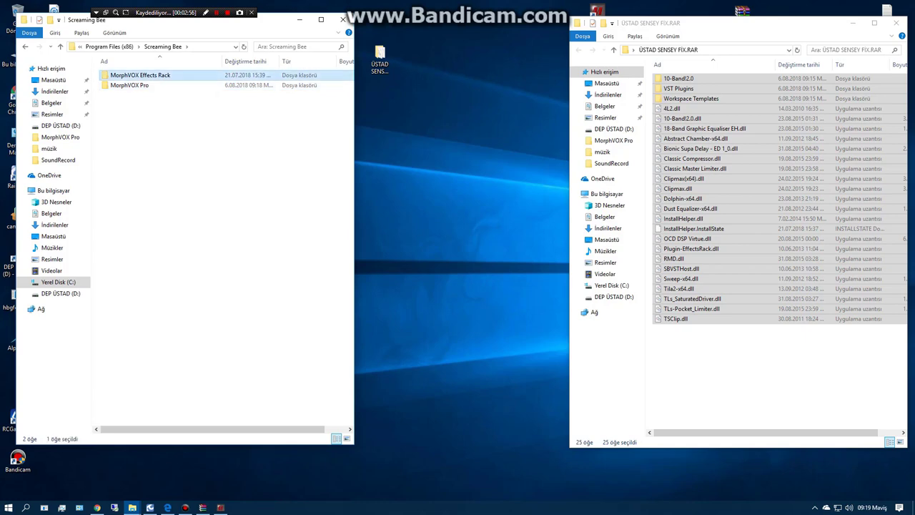
{"action": "double_click", "coordinate": [151, 76]}
Step: Compare the files in the MorphVOX Effects Rack installation folder with those in ÜSTAD SENSEY FİX.RAR
{"action": "left_click_drag", "start_coordinate": [200, 359], "coordinate": [156, 73]}
{"action": "left_click", "coordinate": [737, 371]}
{"action": "left_click_drag", "start_coordinate": [830, 378], "coordinate": [823, 244]}
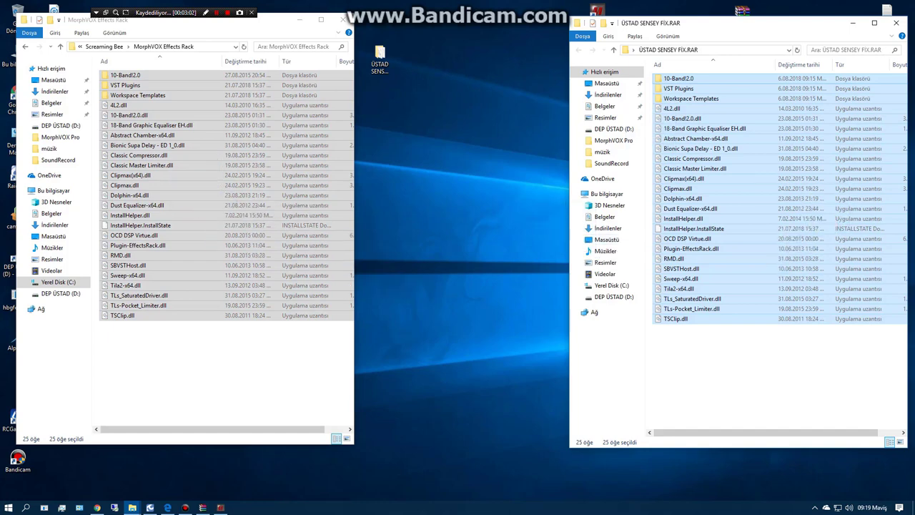
{"action": "left_click", "coordinate": [822, 365]}
{"action": "left_click", "coordinate": [229, 357]}
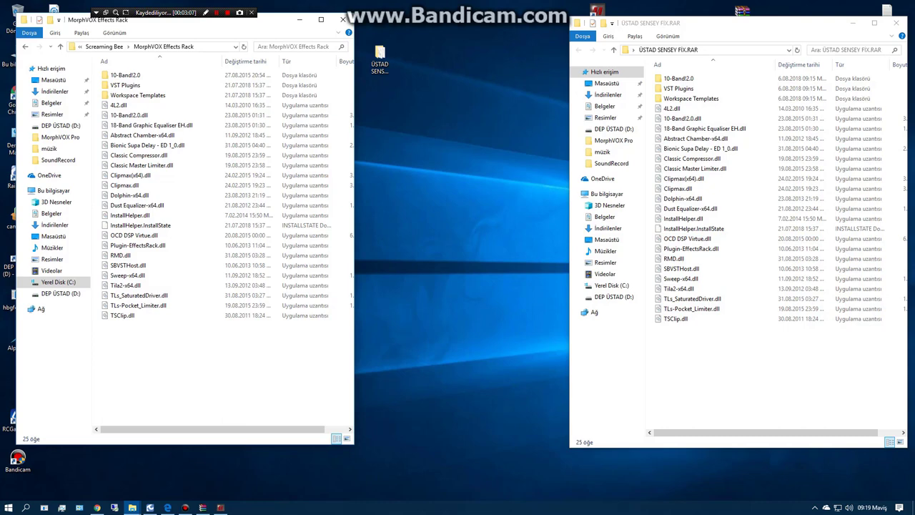
{"action": "left_click_drag", "start_coordinate": [278, 353], "coordinate": [200, 69]}
Step: Close the MorphVOX Effects Rack folder, the running Effects Rack, MorphVOX Pro, and the ÜSTAD SENSEY FİX.RAR folder
{"action": "left_click", "coordinate": [344, 20]}
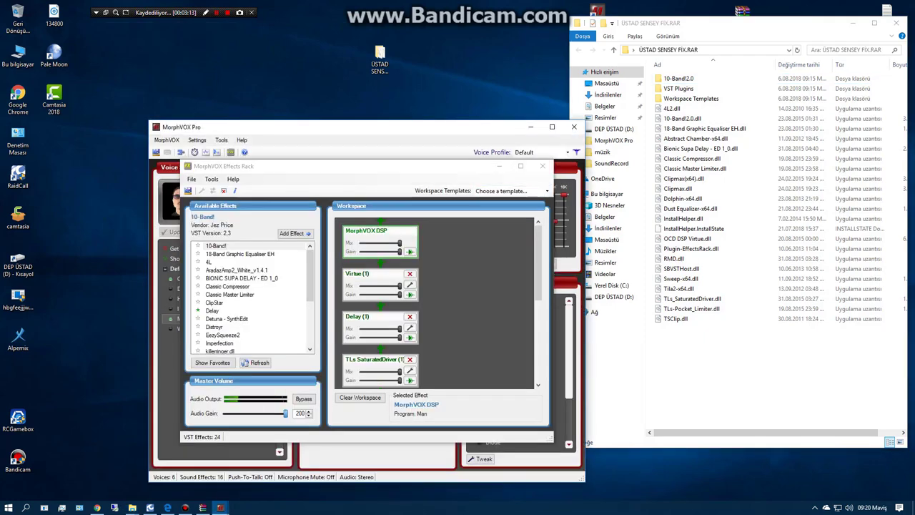
{"action": "left_click", "coordinate": [543, 166]}
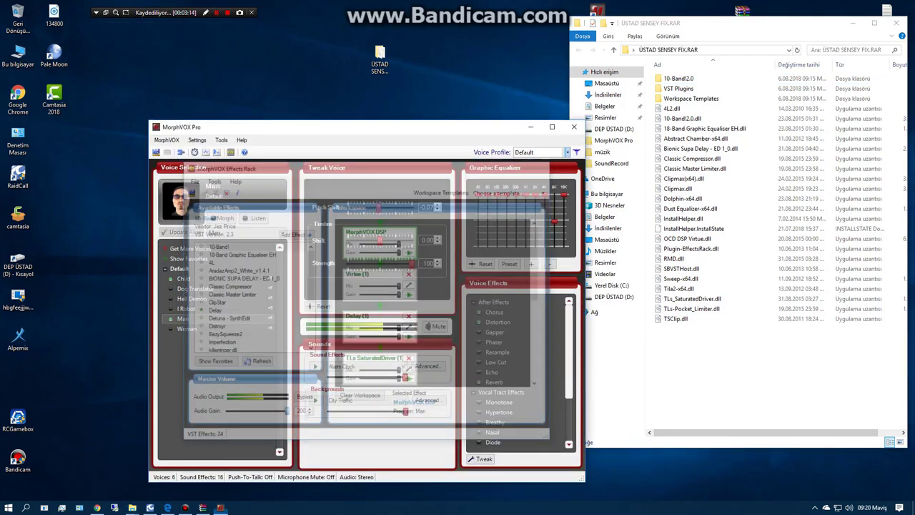
{"action": "left_click", "coordinate": [574, 127]}
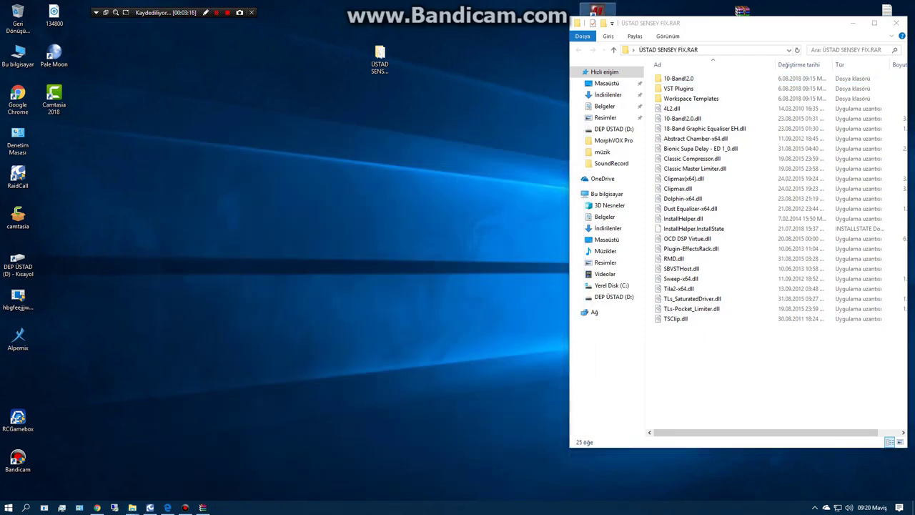
{"action": "left_click_drag", "start_coordinate": [758, 23], "coordinate": [537, 97]}
{"action": "left_click", "coordinate": [631, 96]}
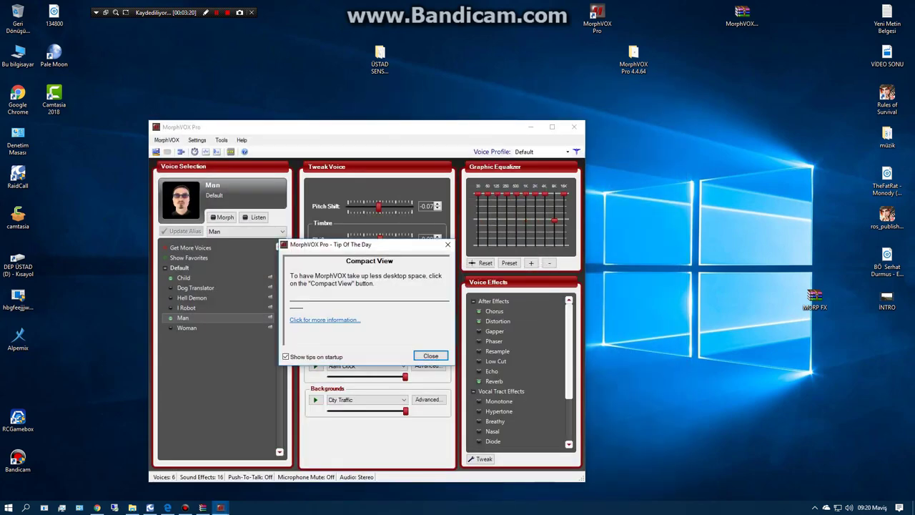
Step: Reopen the Effects Rack in the restarted MorphVOX Pro and enlarge its window to view all available effects and the workspace chain
{"action": "left_click", "coordinate": [431, 355]}
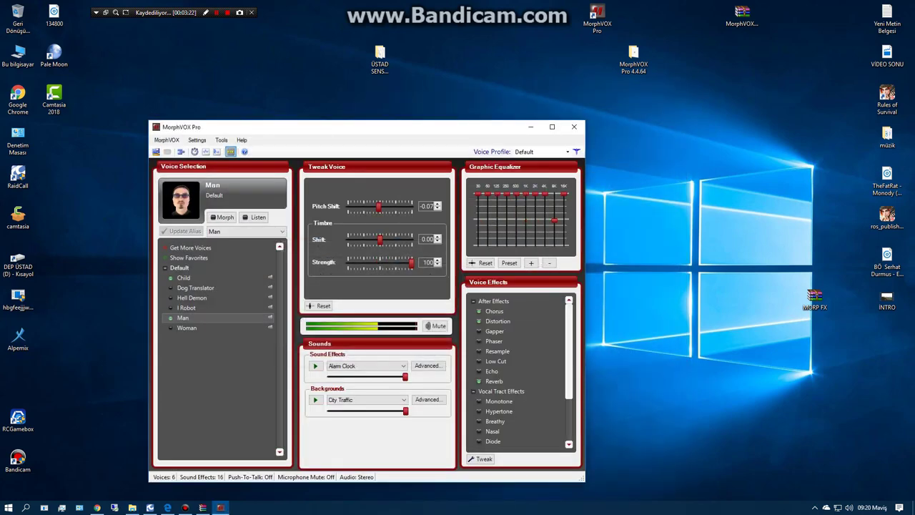
{"action": "left_click", "coordinate": [231, 152]}
{"action": "scroll", "coordinate": [252, 297], "scroll_direction": "down", "scroll_amount": 4}
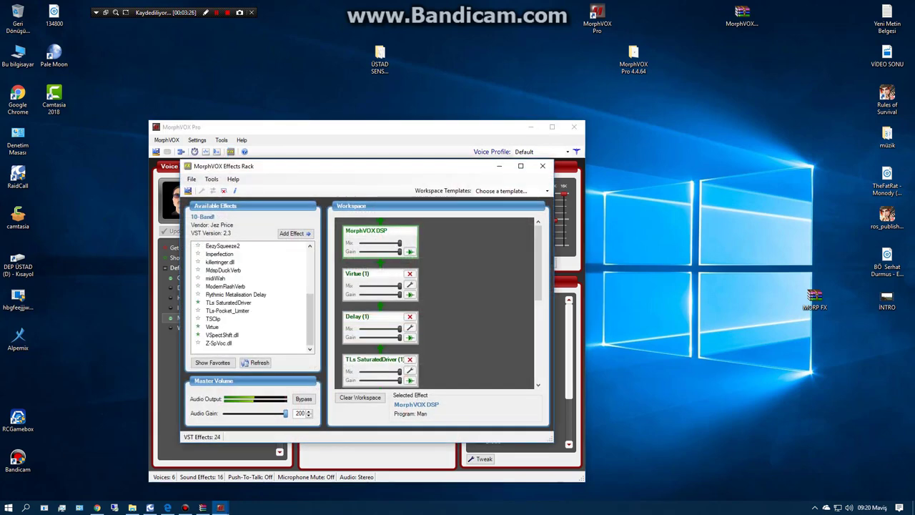
{"action": "left_click_drag", "start_coordinate": [347, 169], "coordinate": [213, 24]}
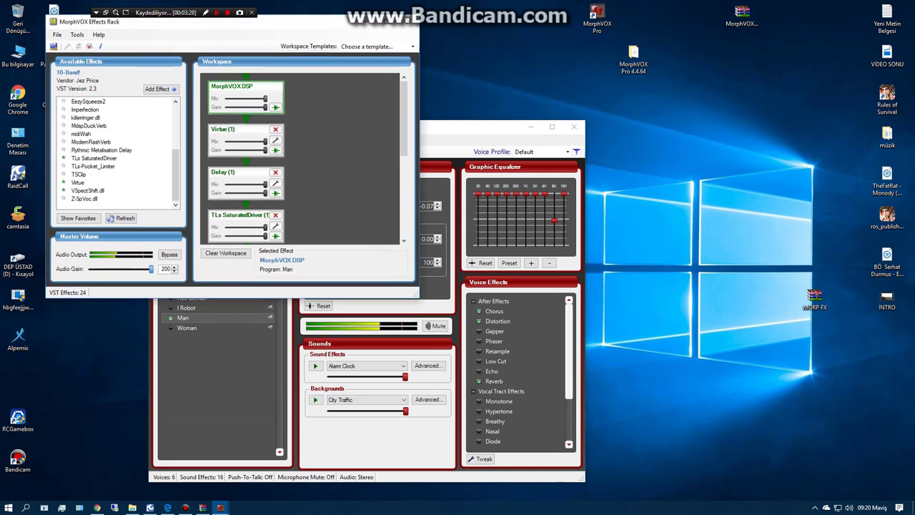
{"action": "left_click_drag", "start_coordinate": [422, 286], "coordinate": [452, 348]}
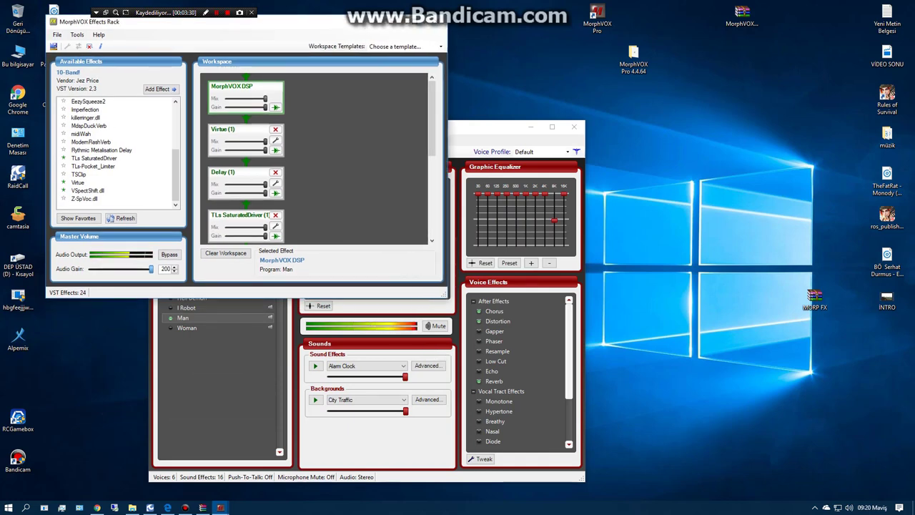
{"action": "left_click_drag", "start_coordinate": [411, 298], "coordinate": [413, 511]}
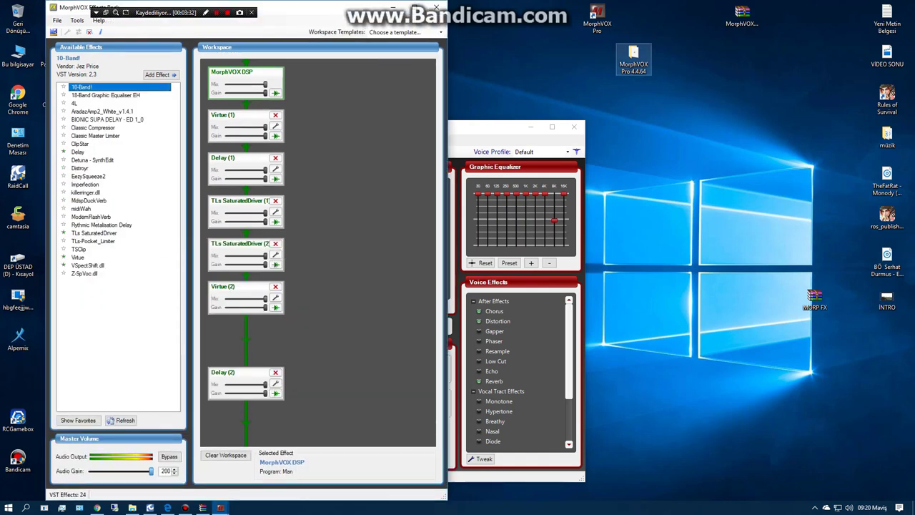
{"action": "left_click_drag", "start_coordinate": [357, 8], "coordinate": [324, 93]}
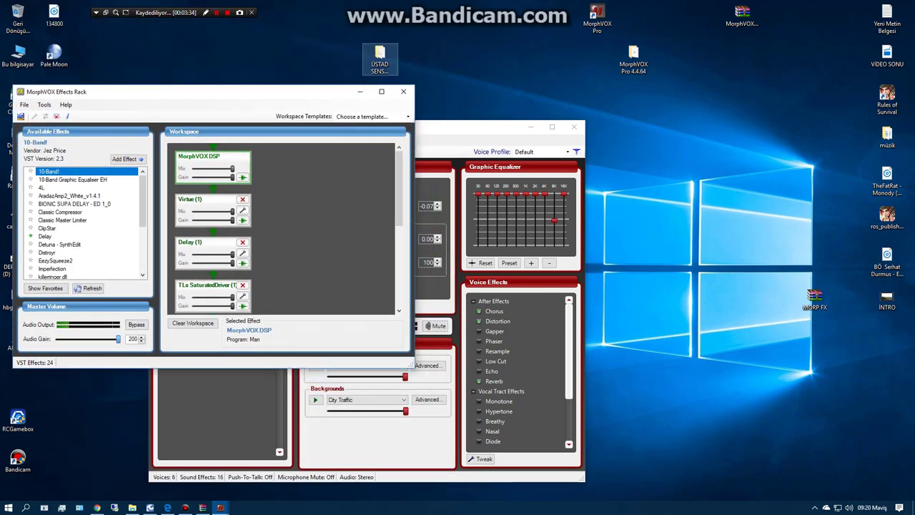
Step: Move the ÜSTAD SENSEY FİX.RAR folder clear of the Effects Rack window and bring up the open Addons folder
{"action": "left_click_drag", "start_coordinate": [380, 58], "coordinate": [772, 135]}
{"action": "left_click_drag", "start_coordinate": [329, 85], "coordinate": [358, 38]}
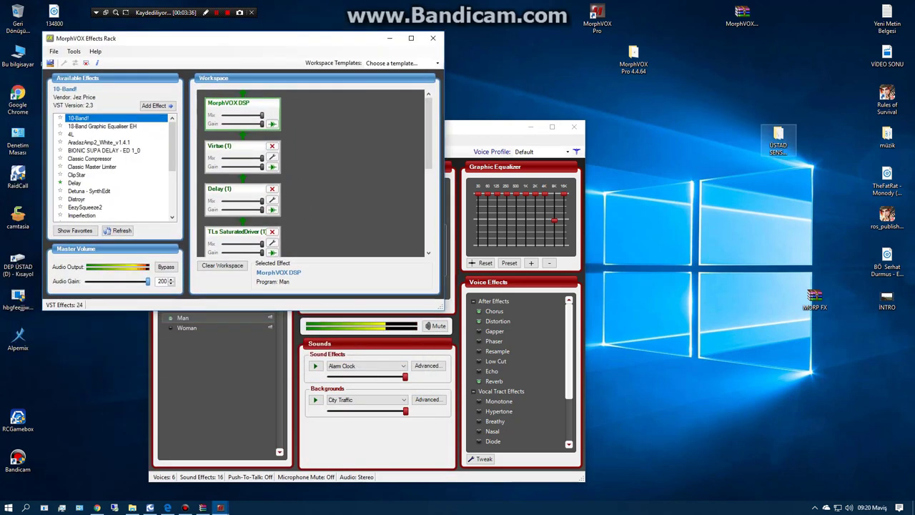
{"action": "left_click", "coordinate": [779, 136]}
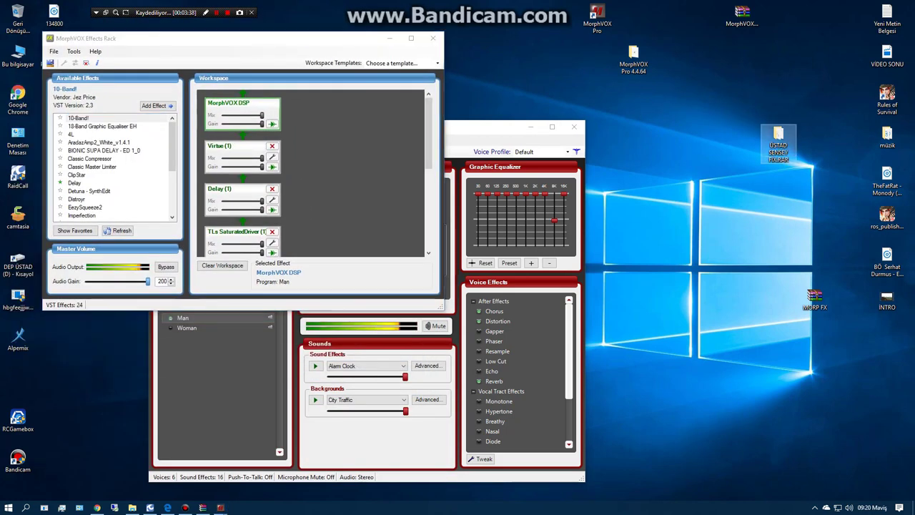
{"action": "left_click", "coordinate": [133, 507]}
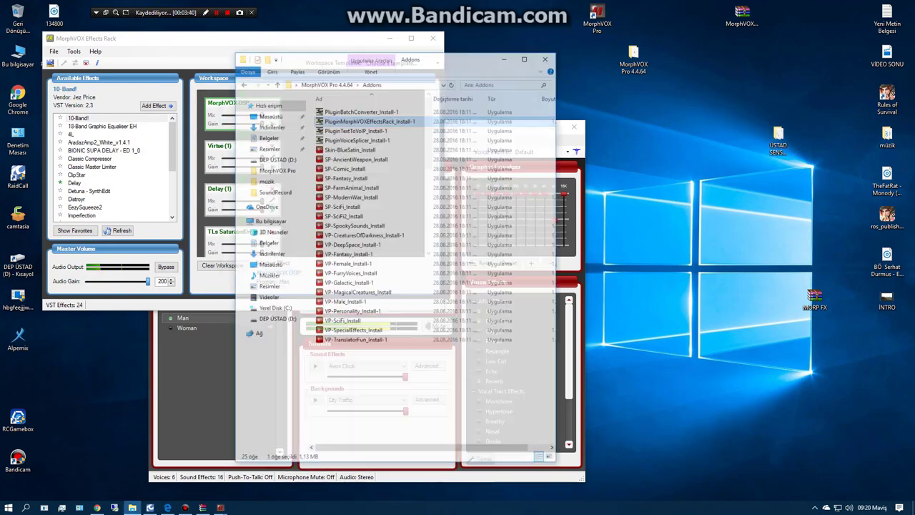
Step: Close the Addons folder, then open the ÜSTAD SENSEY FİX.RAR folder beside a taller Effects Rack window
{"action": "left_click", "coordinate": [569, 31]}
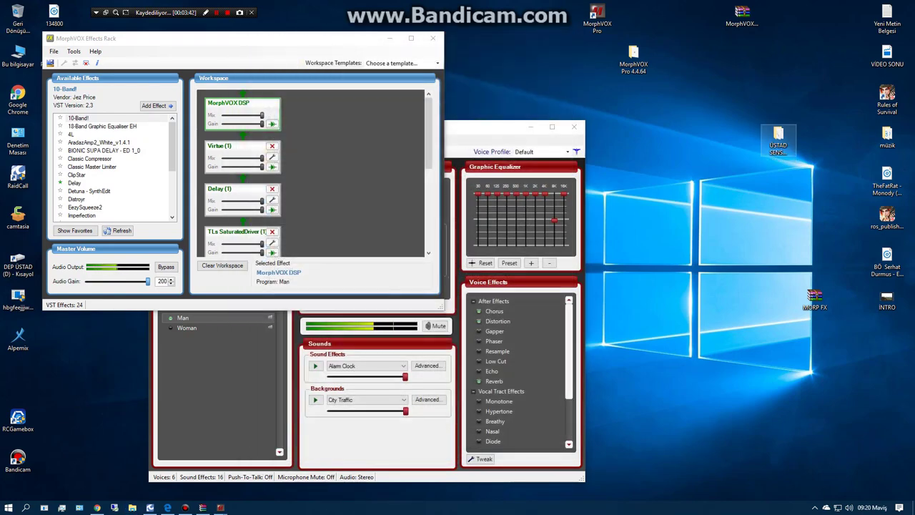
{"action": "double_click", "coordinate": [779, 139]}
{"action": "left_click_drag", "start_coordinate": [381, 34], "coordinate": [637, 61]}
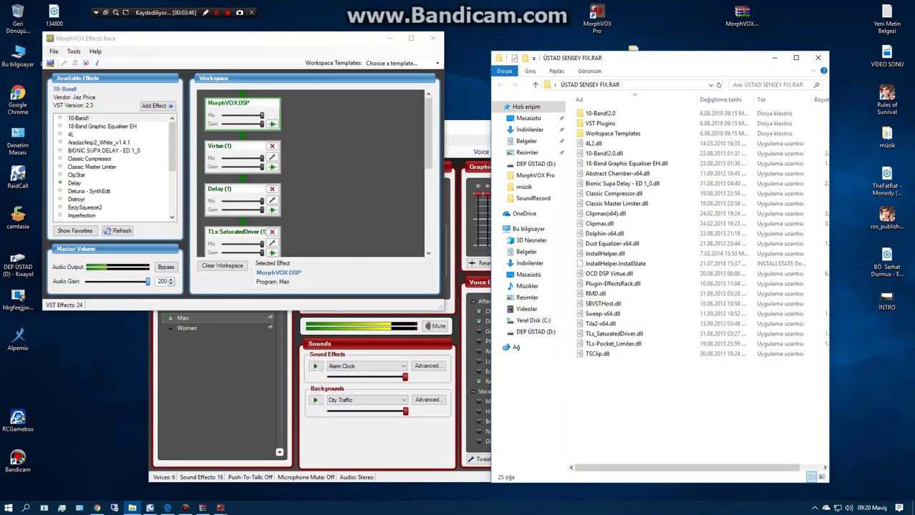
{"action": "left_click", "coordinate": [243, 38]}
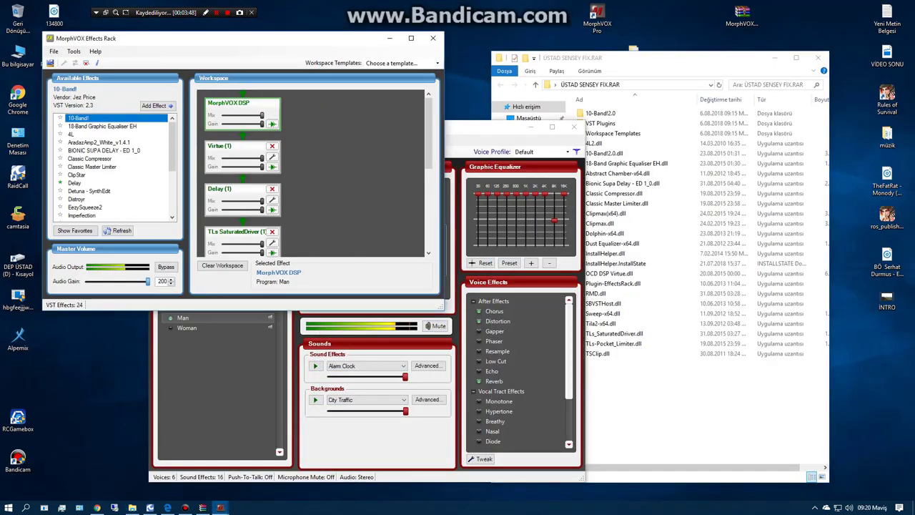
{"action": "left_click_drag", "start_coordinate": [443, 308], "coordinate": [450, 505]}
{"action": "left_click", "coordinate": [621, 468]}
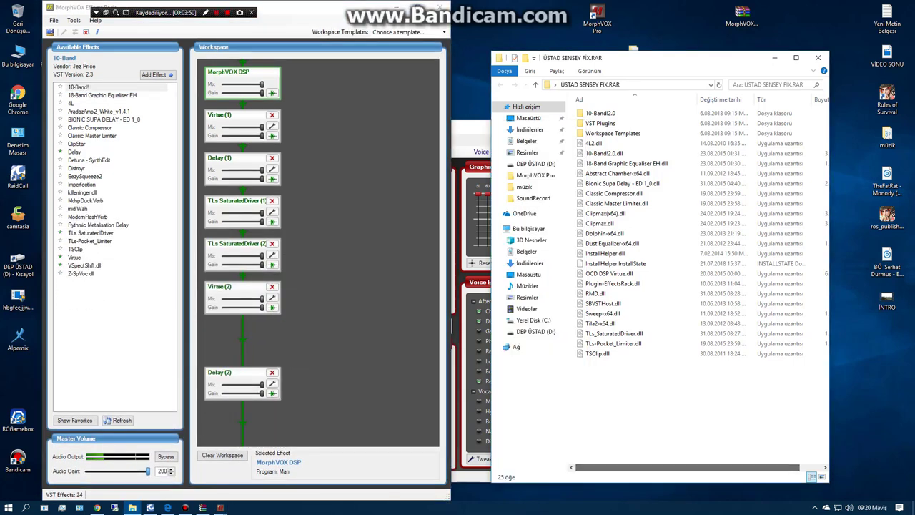
Step: Add all files from the ÜSTAD SENSEY FİX.RAR folder to the Effects Rack's available effects and answer the overwrite prompts
{"action": "left_click_drag", "start_coordinate": [631, 390], "coordinate": [118, 322]}
{"action": "left_click", "coordinate": [429, 262]}
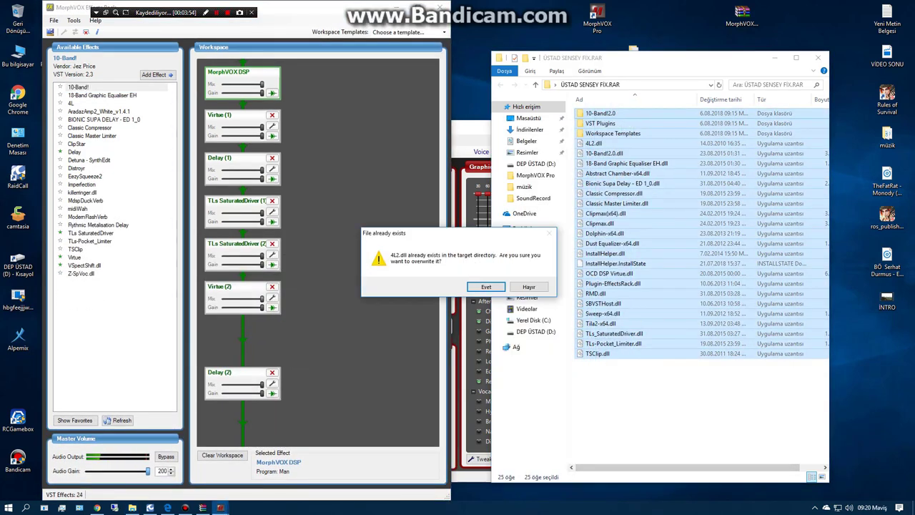
{"action": "key", "text": "Return"}
{"action": "key", "text": "Return"}
{"action": "key", "text": "Return"}
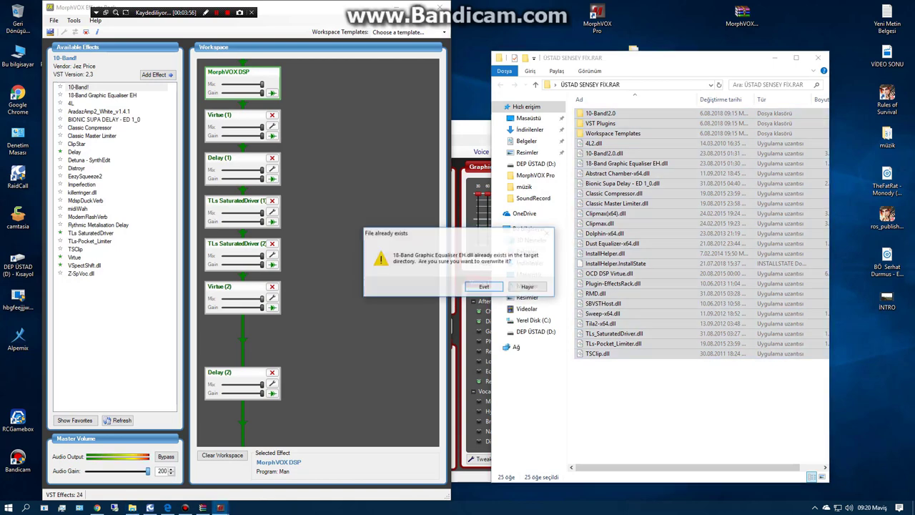
{"action": "key", "text": "Return"}
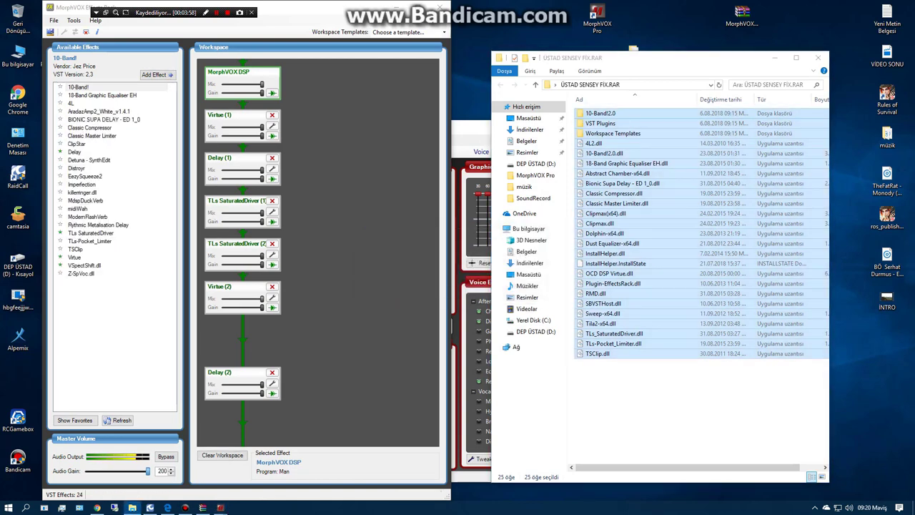
{"action": "key", "text": "Return"}
{"action": "key", "text": "Return"}
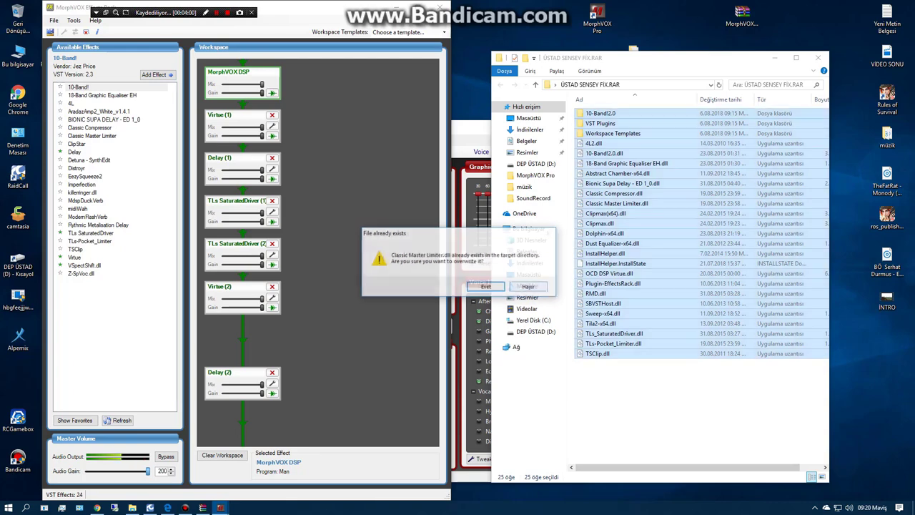
{"action": "key", "text": "Return"}
{"action": "key", "text": "Return"}
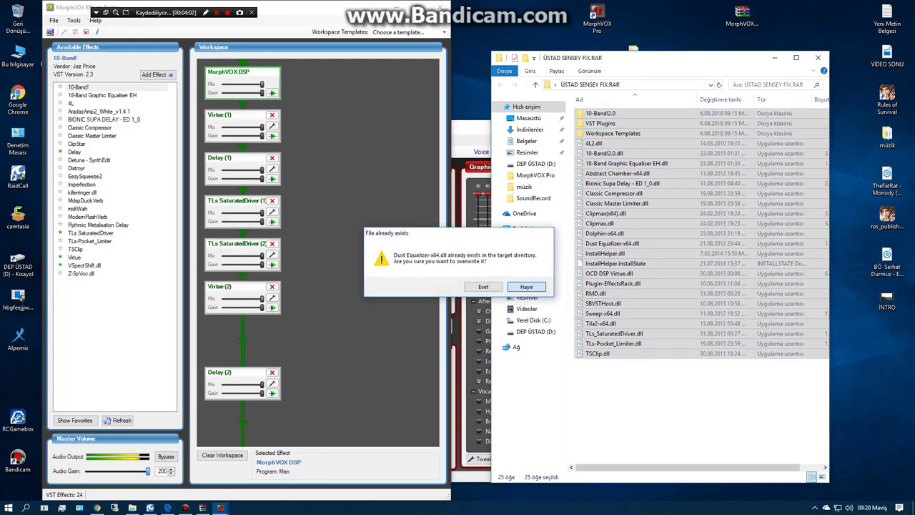
{"action": "left_click", "coordinate": [527, 287]}
{"action": "left_click", "coordinate": [527, 287]}
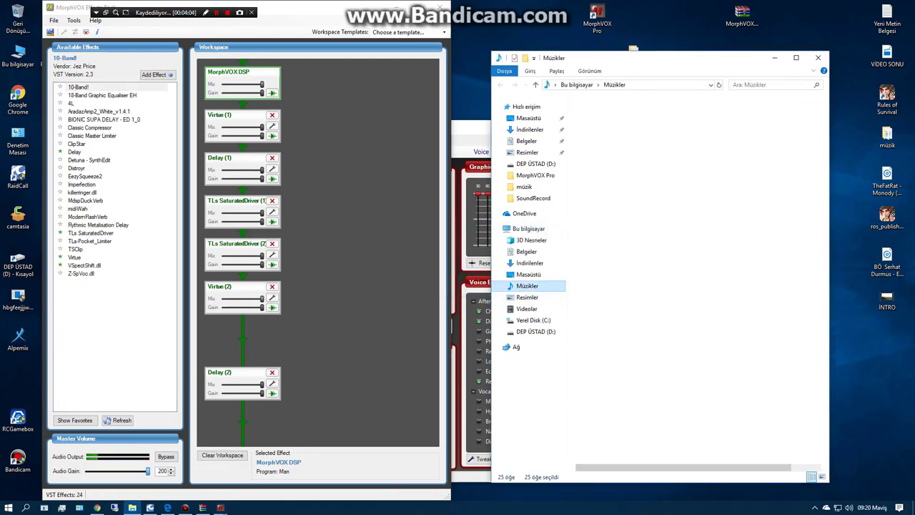
Step: Close the file folder and minimize the Effects Rack and MorphVOX Pro to clear the desktop
{"action": "left_click", "coordinate": [819, 57]}
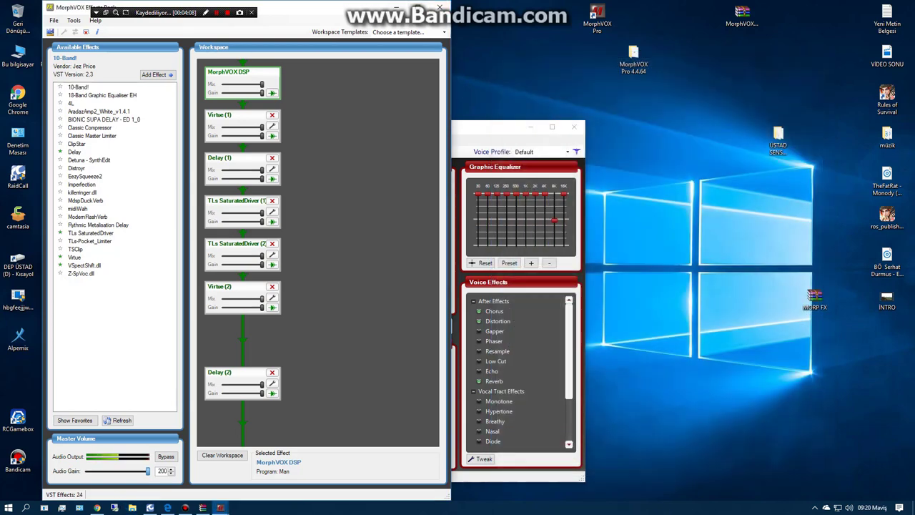
{"action": "left_click", "coordinate": [397, 7]}
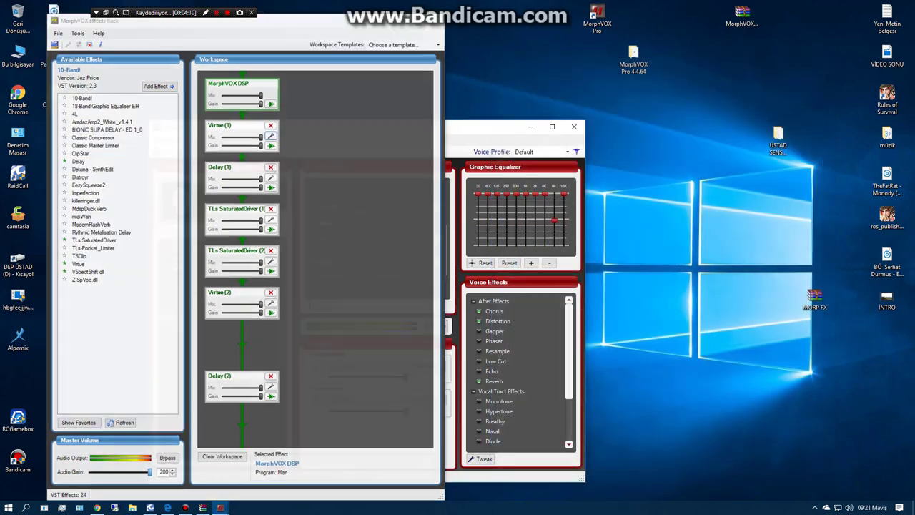
{"action": "left_click", "coordinate": [530, 128]}
{"action": "left_click_drag", "start_coordinate": [392, 216], "coordinate": [866, 384]}
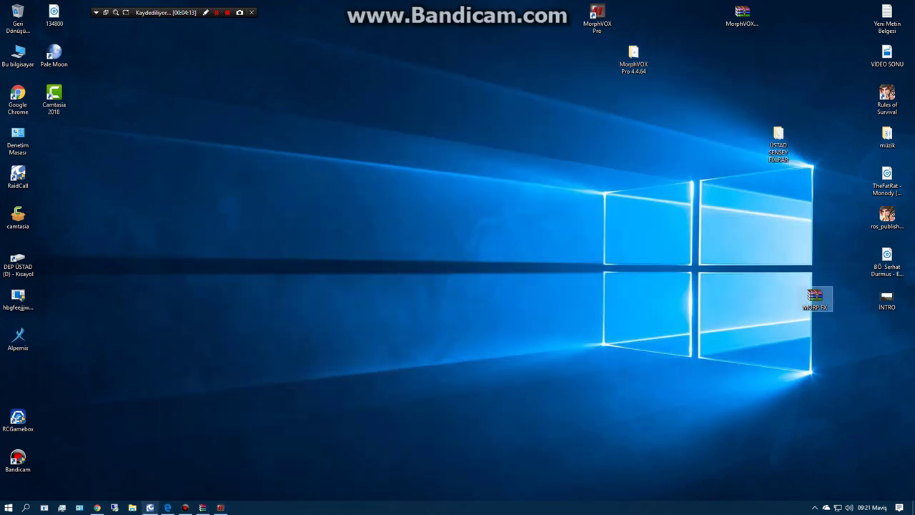
Step: Switch to RaidCall and set the input device in its system audio settings to Mikrofon (Screaming Bee Audio)
{"action": "left_click", "coordinate": [150, 508]}
{"action": "left_click_drag", "start_coordinate": [344, 206], "coordinate": [469, 142]}
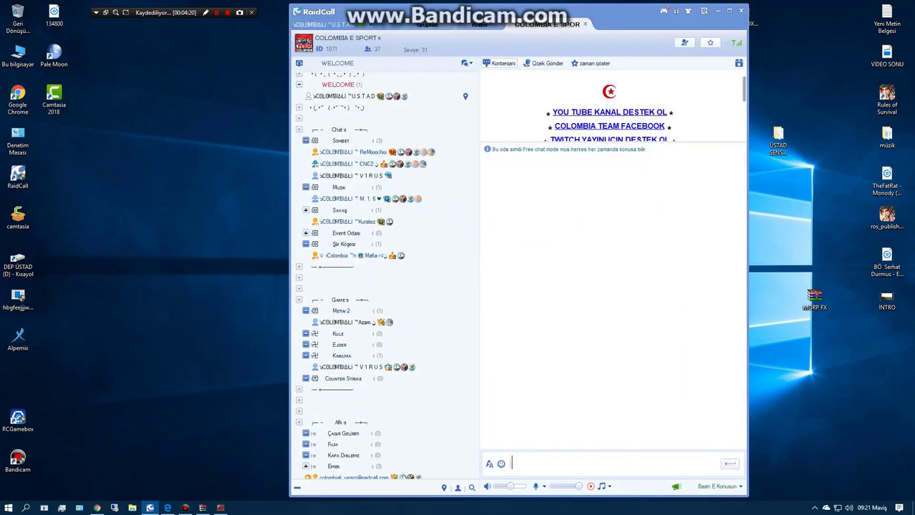
{"action": "left_click", "coordinate": [705, 11]}
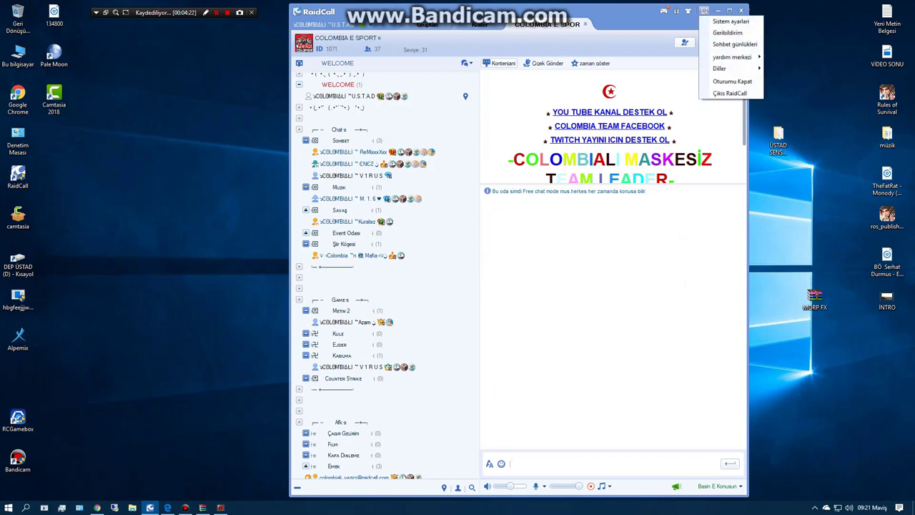
{"action": "left_click", "coordinate": [733, 21]}
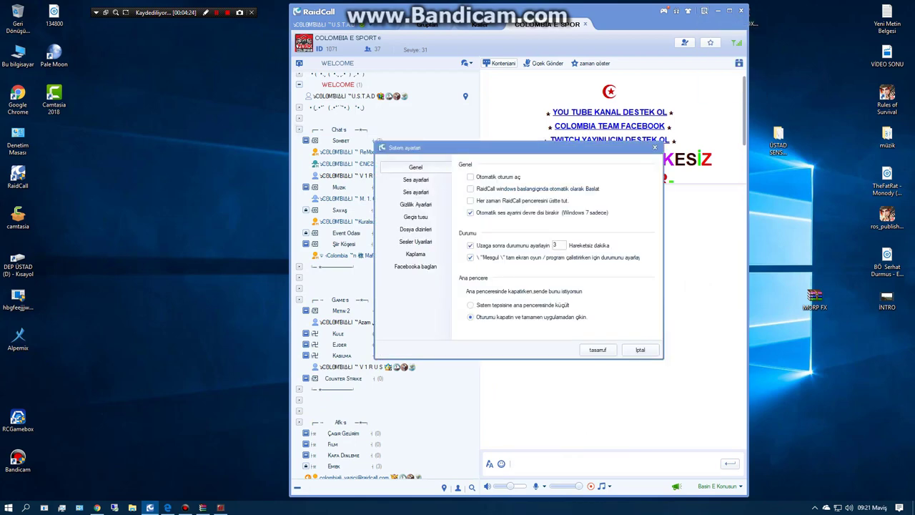
{"action": "left_click", "coordinate": [415, 193]}
{"action": "left_click", "coordinate": [416, 179]}
{"action": "left_click", "coordinate": [518, 212]}
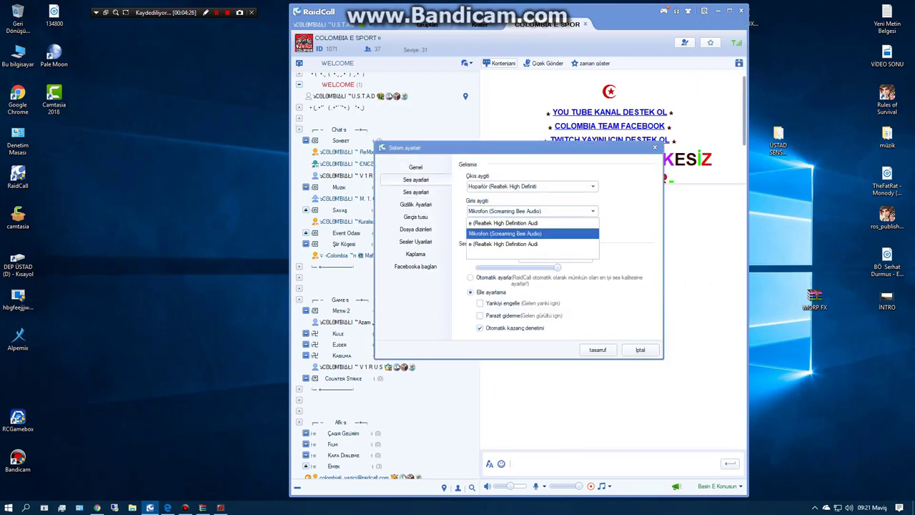
{"action": "left_click", "coordinate": [503, 223]}
{"action": "left_click", "coordinate": [533, 211]}
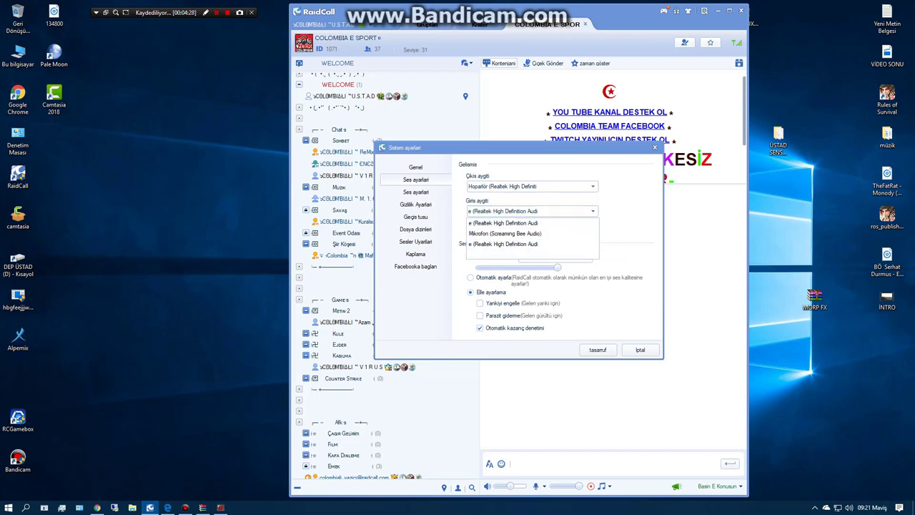
{"action": "left_click", "coordinate": [529, 229]}
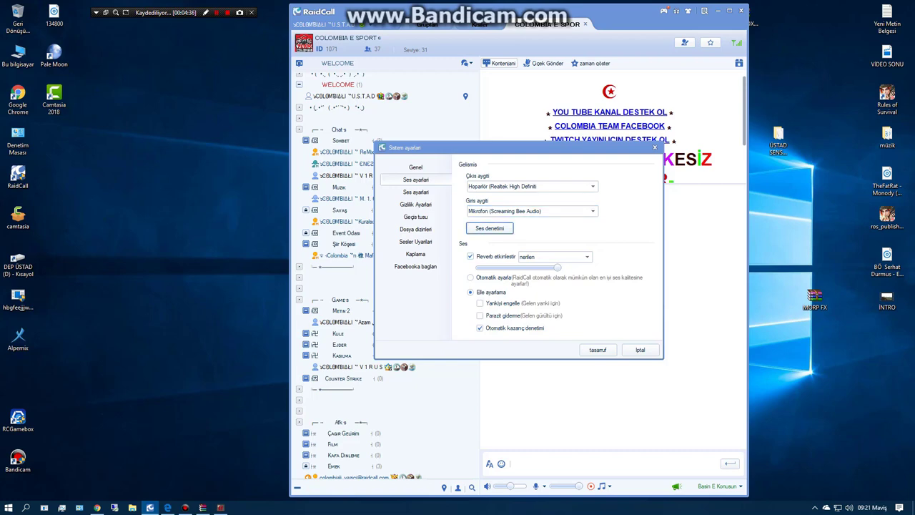
Step: Enable reverb with the Magara preset in the audio settings and leave the settings dialog
{"action": "left_click", "coordinate": [470, 256]}
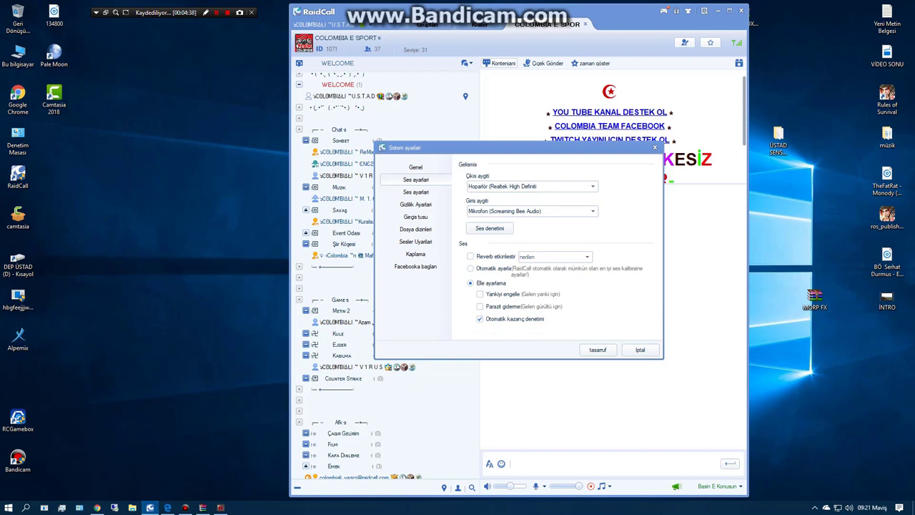
{"action": "left_click", "coordinate": [471, 256]}
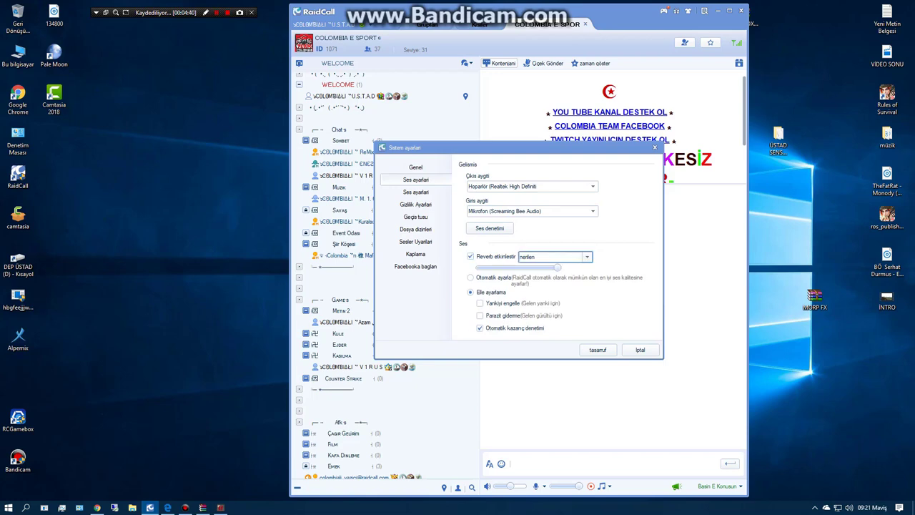
{"action": "left_click", "coordinate": [565, 256]}
{"action": "key", "text": "Up"}
{"action": "key", "text": "Up"}
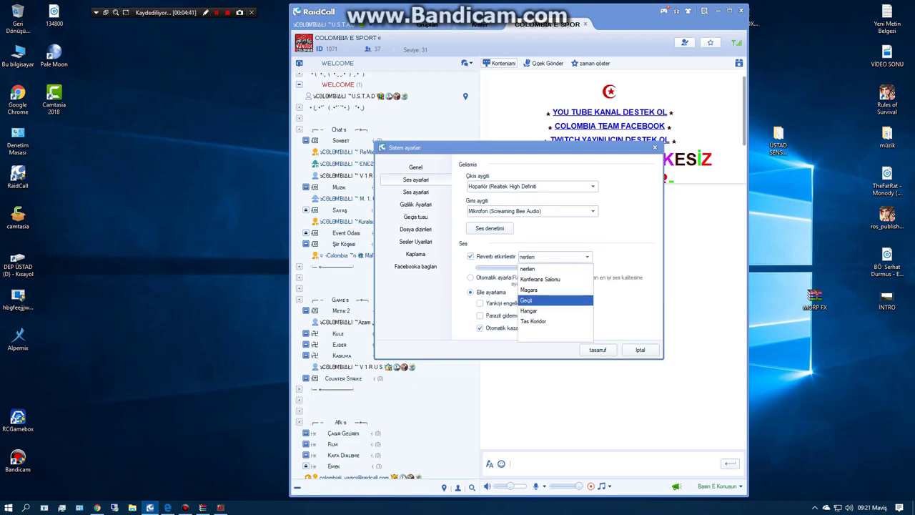
{"action": "key", "text": "Return"}
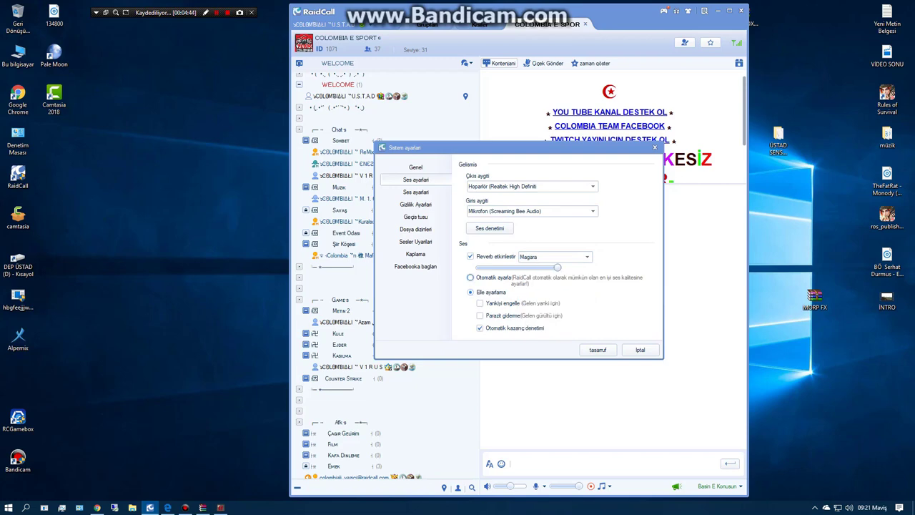
{"action": "left_click", "coordinate": [471, 278]}
{"action": "key", "text": "Down"}
{"action": "key", "text": "Tab"}
{"action": "key", "text": "Return"}
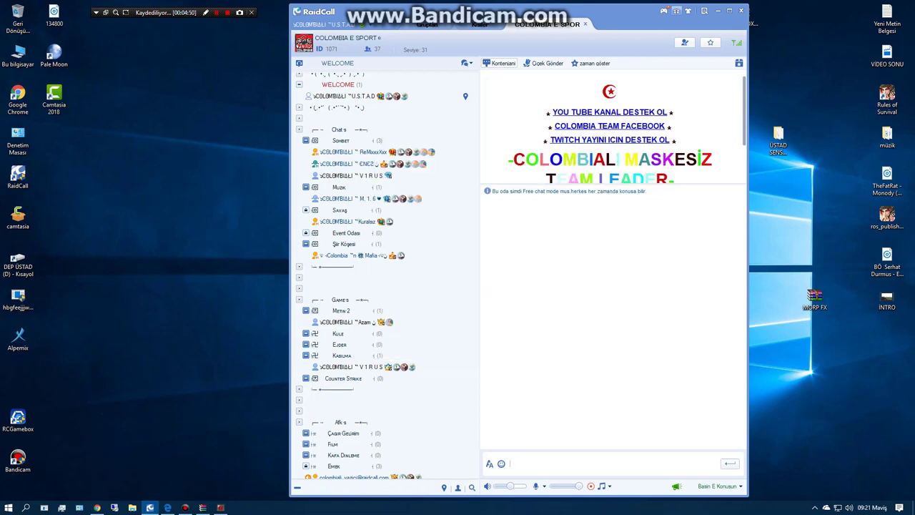
Step: Try push-to-talk in the COLOMBIA E SPORTS group, then leave it and join the Kralım ÜSTAD group
{"action": "type", "text": "e"}
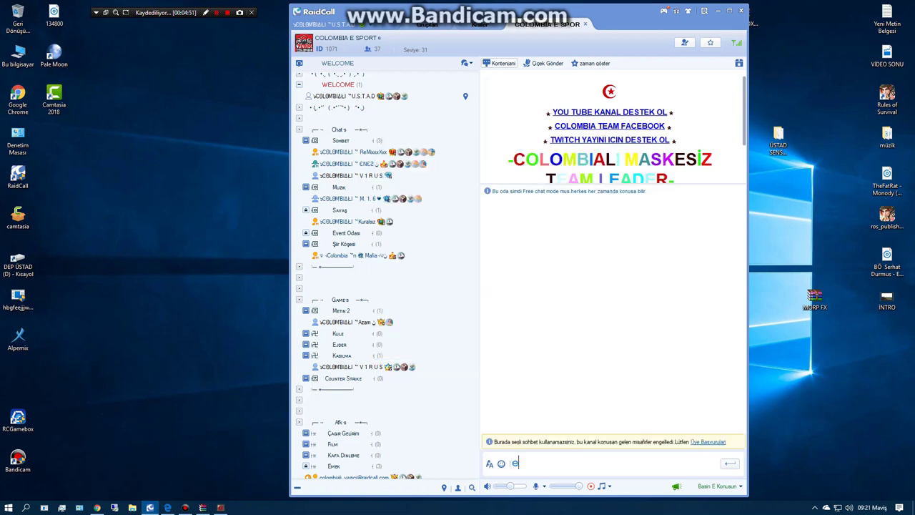
{"action": "type", "text": "eeeeeeeeee"}
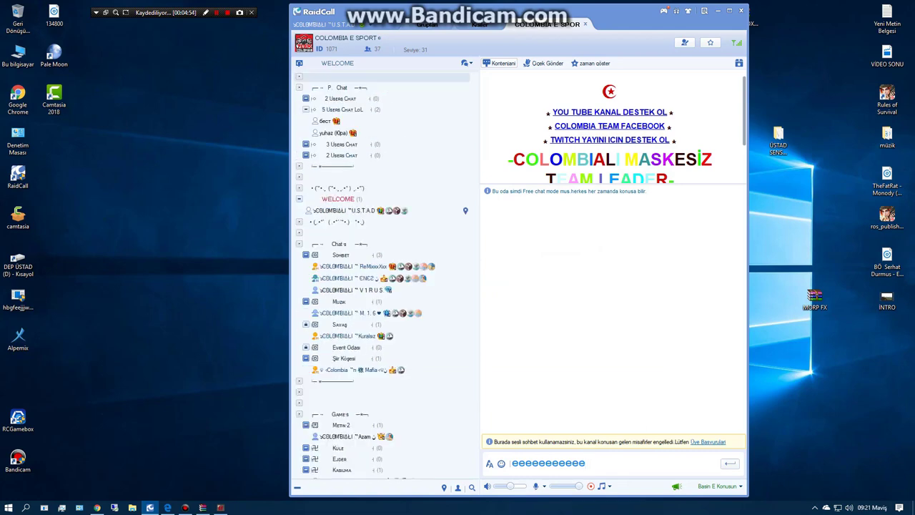
{"action": "left_click", "coordinate": [585, 24]}
{"action": "left_click", "coordinate": [617, 60]}
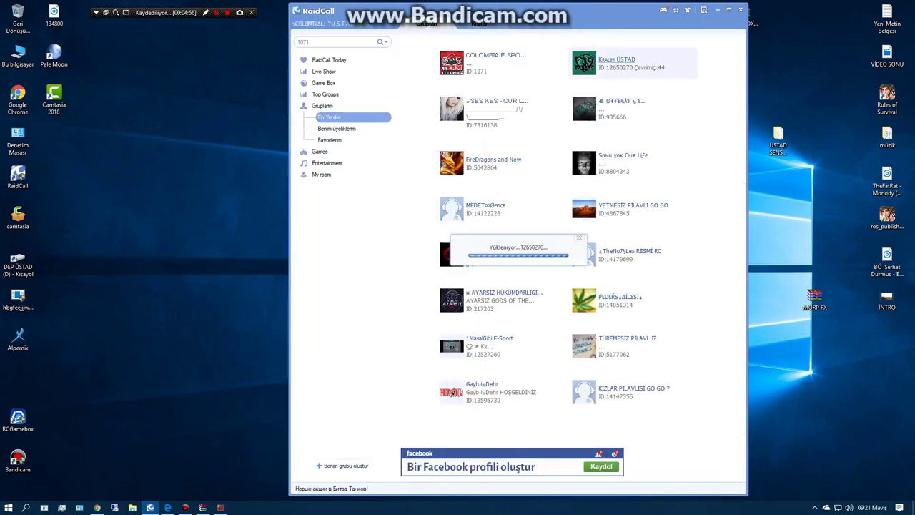
Step: Test the changed voice with push-to-talk in the KRAL channel
{"action": "type", "text": "e"}
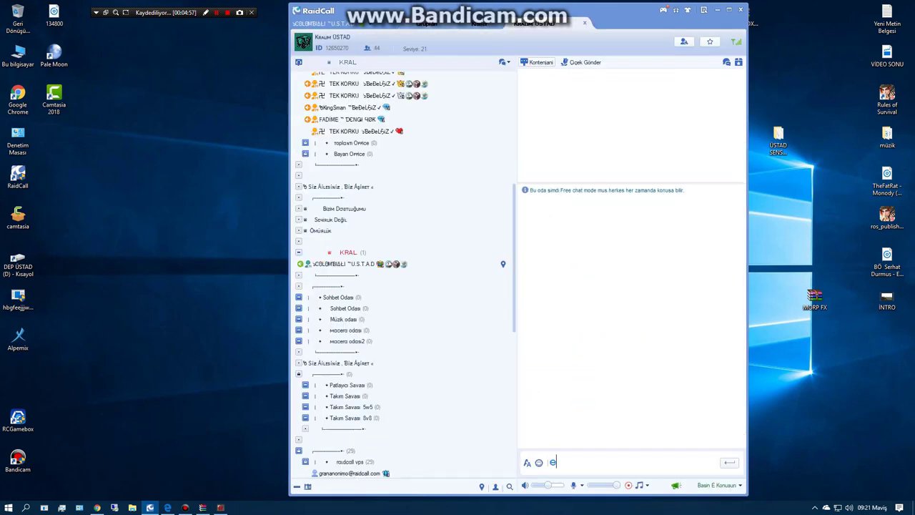
{"action": "type", "text": "eeee"}
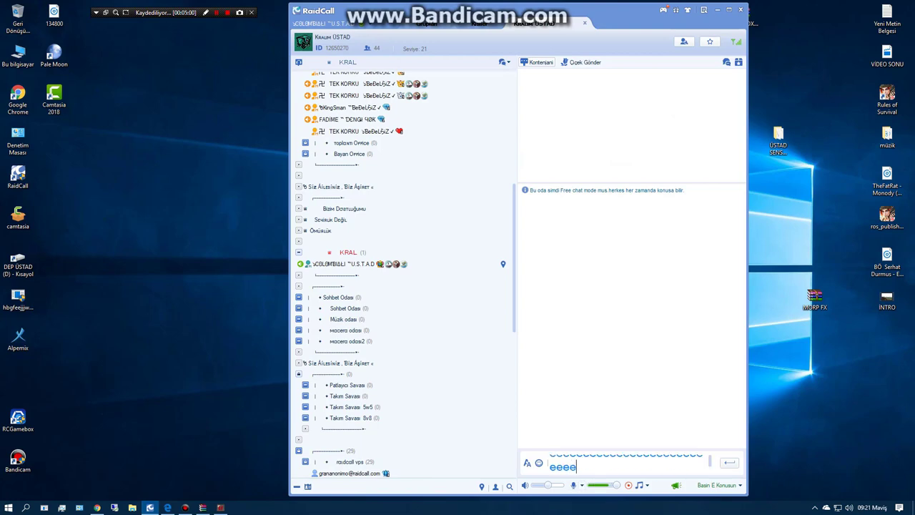
{"action": "type", "text": "eeeeeeeeeeeeeeeeeeeeeeeeeeeeeeeeeeeeeeeeeeeeeeeeeee"}
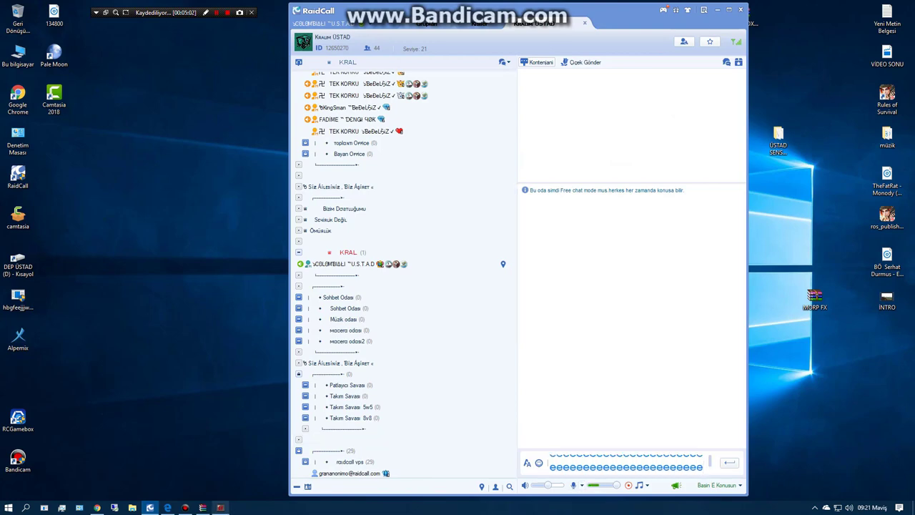
Step: Switch to MorphVOX Pro and close it together with its Effects Rack
{"action": "left_click", "coordinate": [221, 507]}
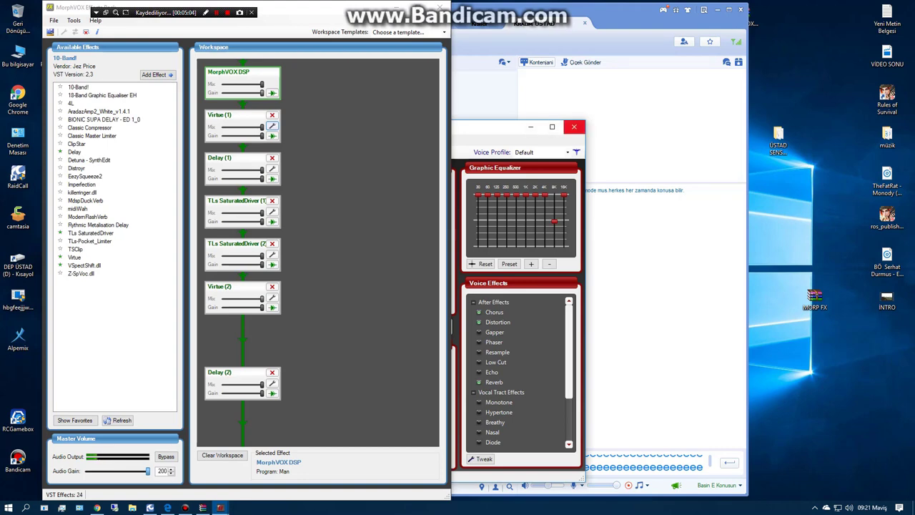
{"action": "left_click", "coordinate": [574, 128]}
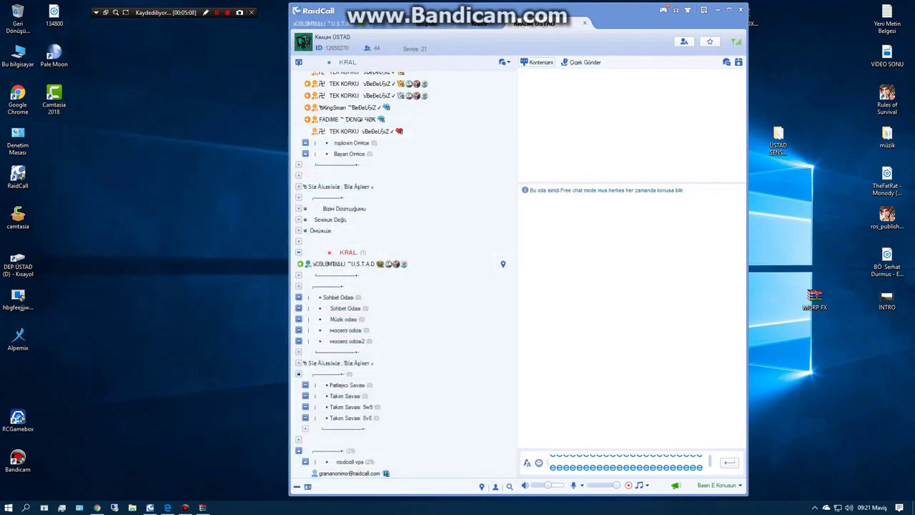
Step: Set RaidCall's input device to the Realtek High Definition Audio microphone, save the settings, and test it with push-to-talk
{"action": "left_click", "coordinate": [704, 10]}
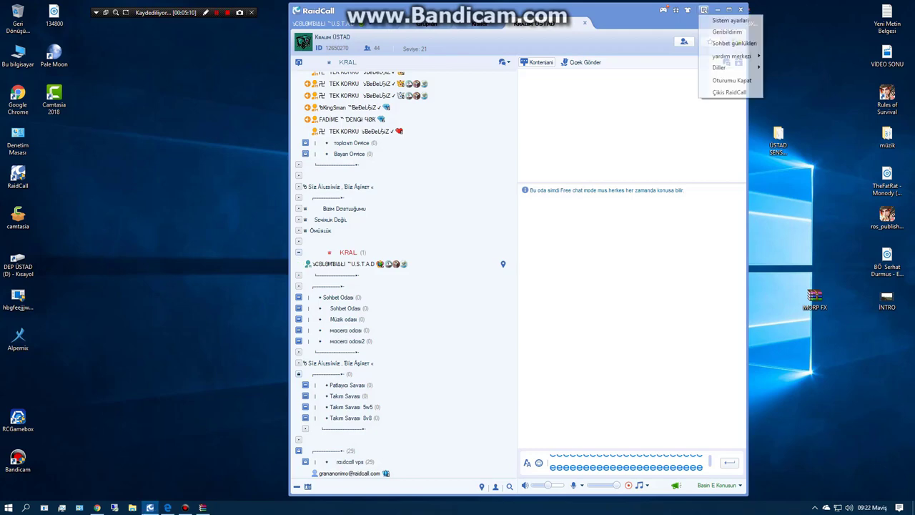
{"action": "left_click", "coordinate": [729, 20]}
{"action": "left_click", "coordinate": [416, 179]}
{"action": "left_click", "coordinate": [415, 191]}
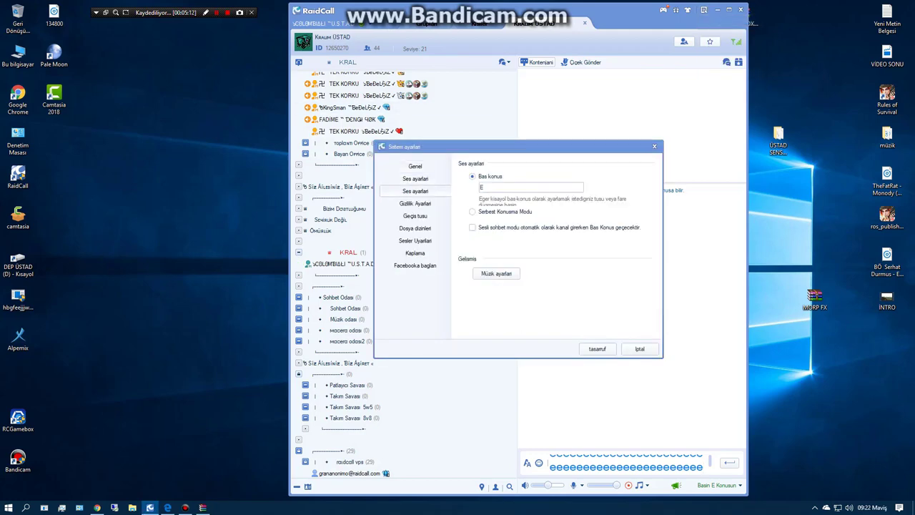
{"action": "left_click", "coordinate": [416, 179]}
{"action": "left_click", "coordinate": [592, 210]}
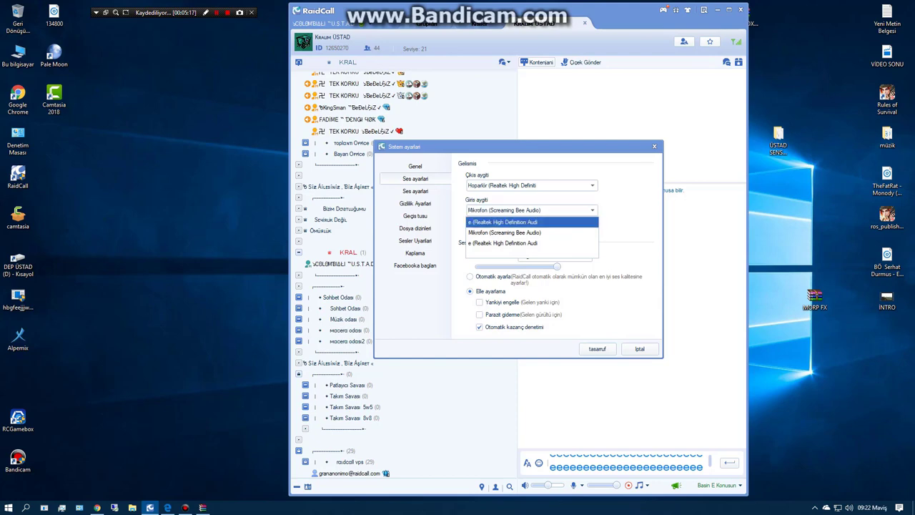
{"action": "left_click", "coordinate": [533, 222]}
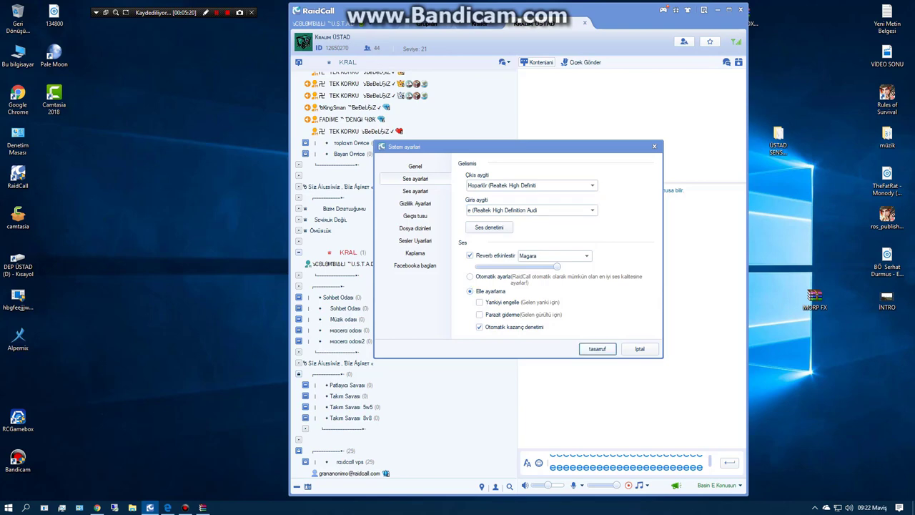
{"action": "left_click", "coordinate": [597, 349]}
{"action": "type", "text": "EEEEEEEEEEEEEEEEEEEEEEEEEEEEEEEEEEEE"}
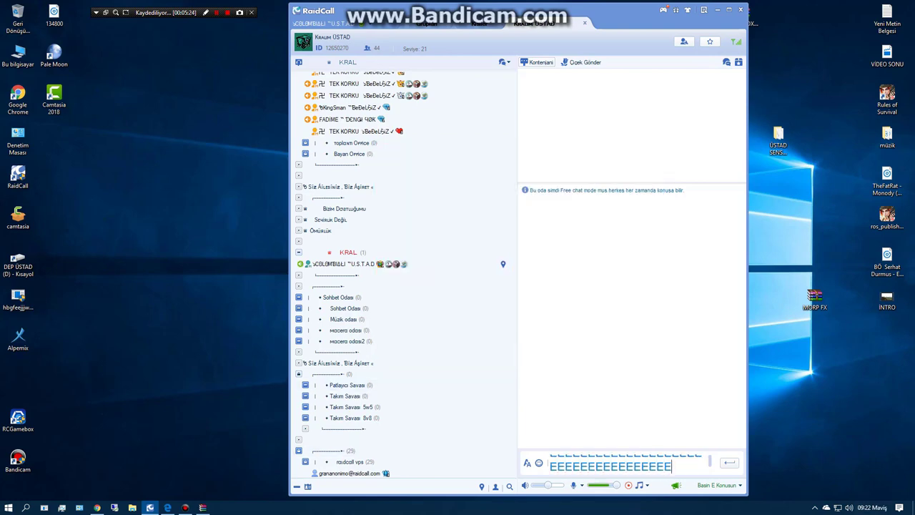
Step: Rename the default Realtek recording device as MİC in the Windows sound settings
{"action": "right_click", "coordinate": [839, 508]}
{"action": "right_click", "coordinate": [838, 507]}
{"action": "right_click", "coordinate": [850, 507]}
{"action": "left_click", "coordinate": [833, 487]}
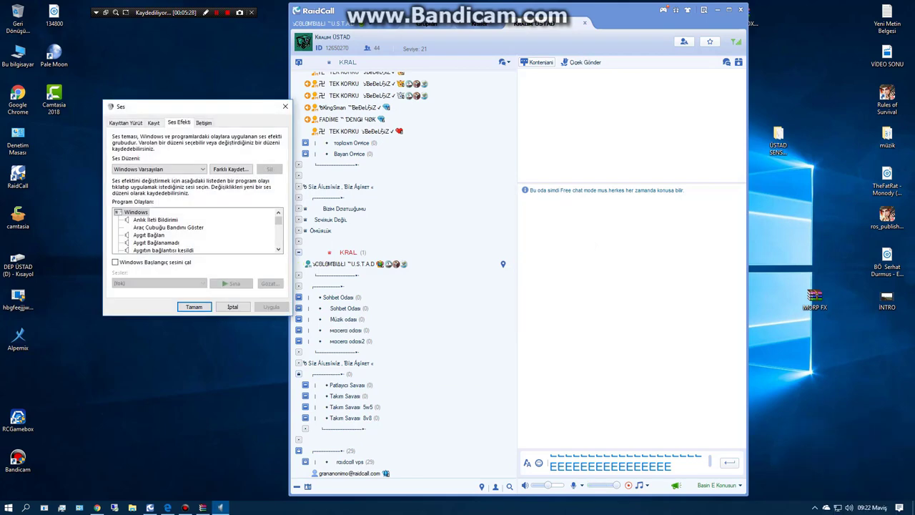
{"action": "left_click", "coordinate": [154, 123]}
{"action": "double_click", "coordinate": [180, 158]}
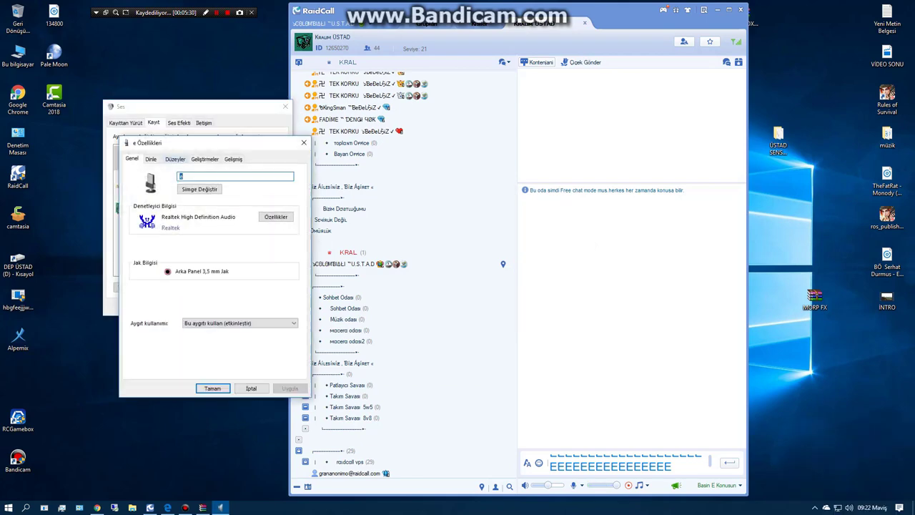
{"action": "left_click", "coordinate": [175, 160]}
{"action": "left_click", "coordinate": [151, 159]}
{"action": "left_click", "coordinate": [132, 159]}
{"action": "type", "text": "MİC"}
{"action": "key", "text": "Return"}
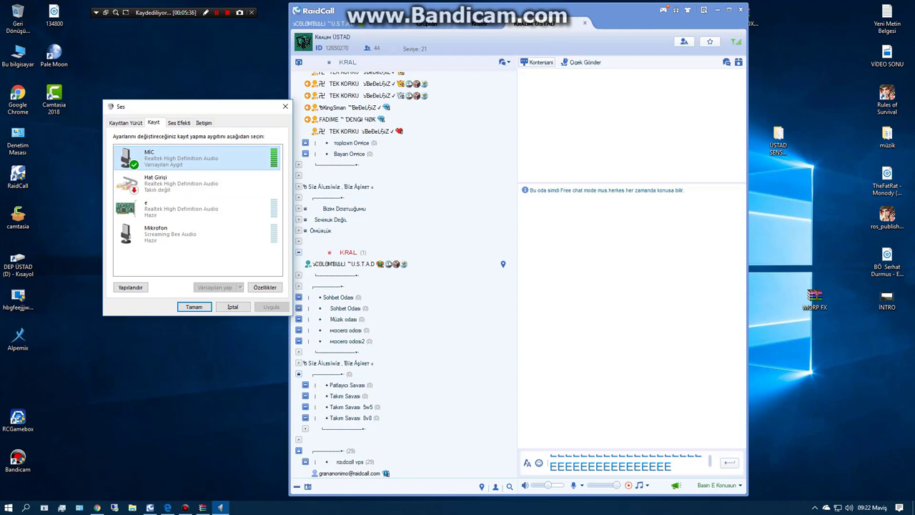
Step: Set the MİC device's microphone boost to +10.0 dB, keeping its level display in decibels, and confirm
{"action": "double_click", "coordinate": [181, 159]}
{"action": "left_click", "coordinate": [177, 161]}
{"action": "right_click", "coordinate": [201, 200]}
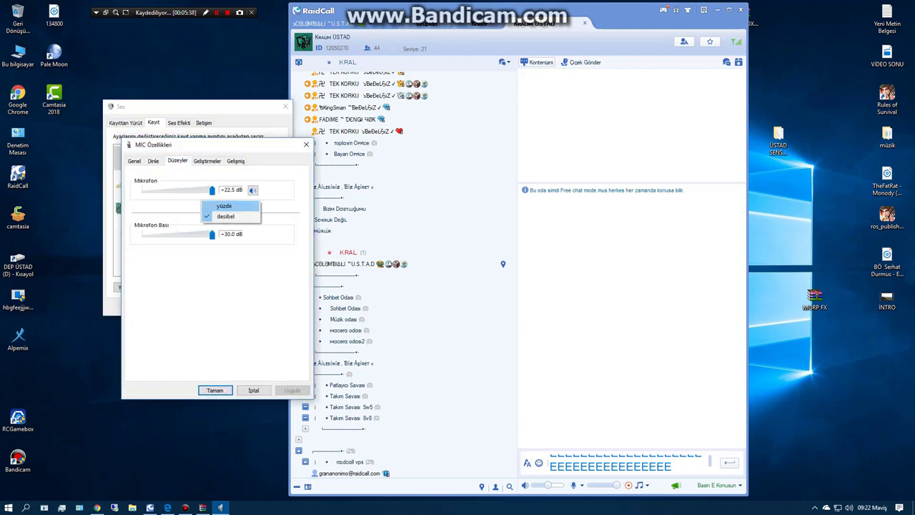
{"action": "key", "text": "Return"}
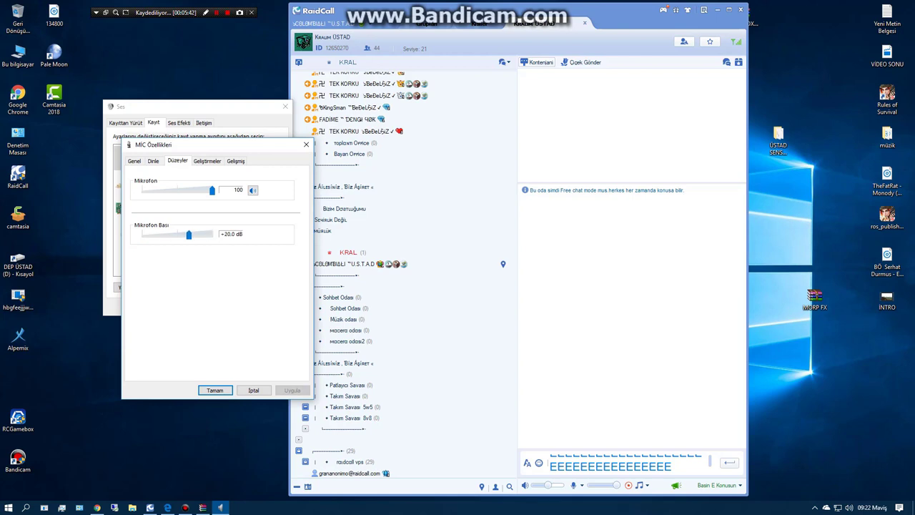
{"action": "key", "text": "shift+F10"}
{"action": "key", "text": "Down"}
{"action": "key", "text": "Return"}
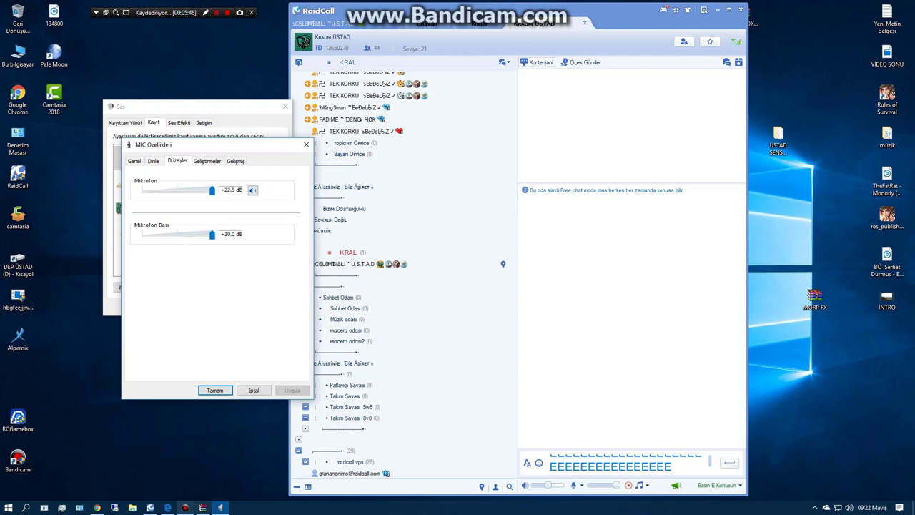
{"action": "left_click", "coordinate": [185, 508]}
{"action": "right_click", "coordinate": [202, 189]}
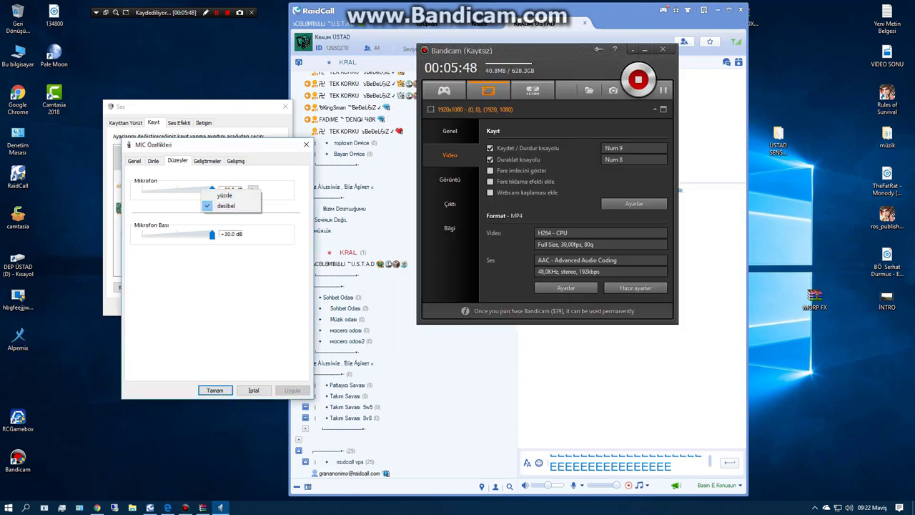
{"action": "left_click", "coordinate": [165, 234]}
{"action": "key", "text": "Return"}
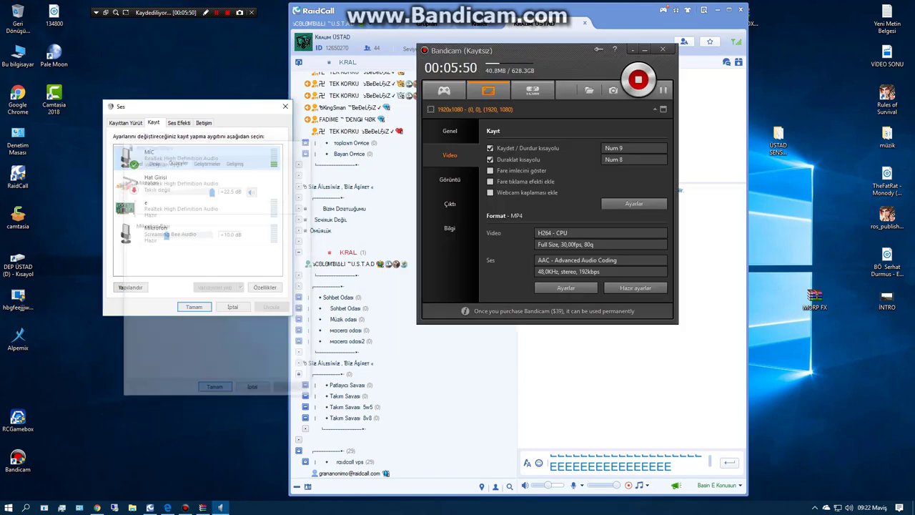
Step: Check the levels and controller properties of the Screaming Bee Audio microphone, and disable the device
{"action": "key", "text": "Down"}
{"action": "key", "text": "Down"}
{"action": "key", "text": "Down"}
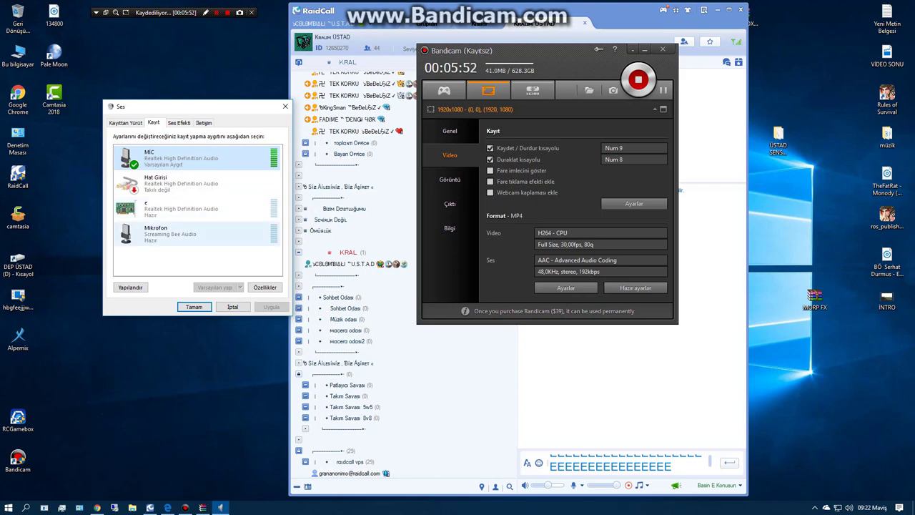
{"action": "key", "text": "Return"}
{"action": "key", "text": "ctrl+Tab"}
{"action": "key", "text": "ctrl+Tab"}
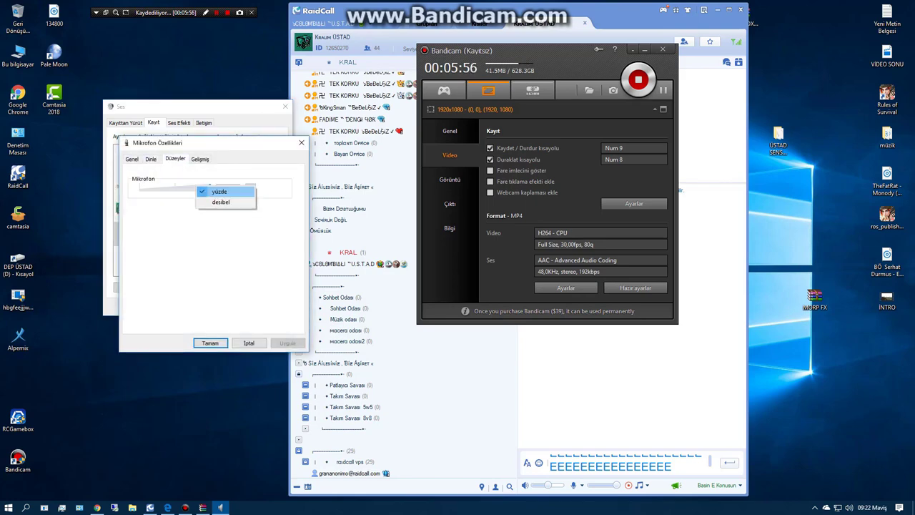
{"action": "left_click", "coordinate": [131, 158]}
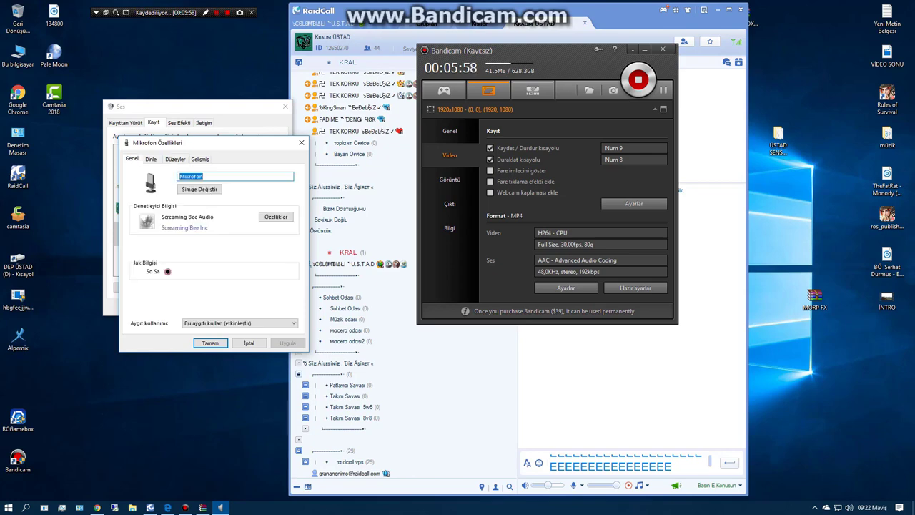
{"action": "left_click", "coordinate": [276, 216]}
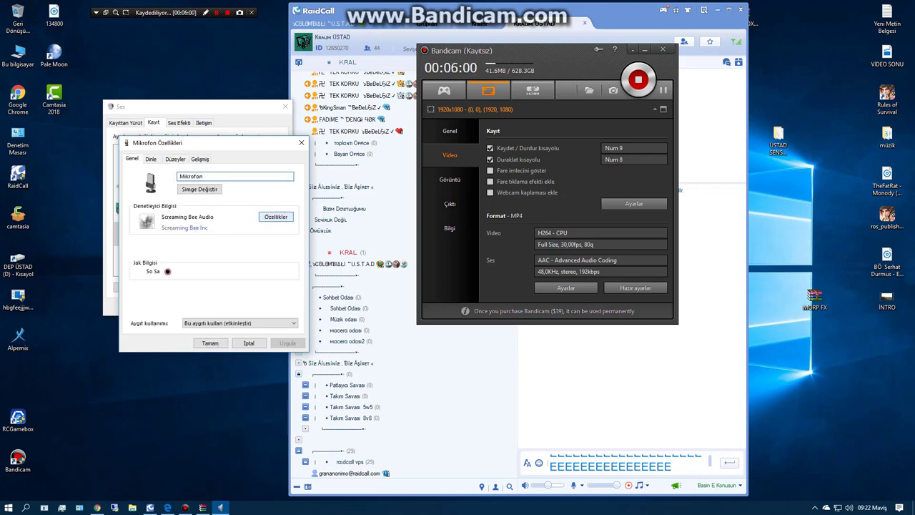
{"action": "key", "text": "Escape"}
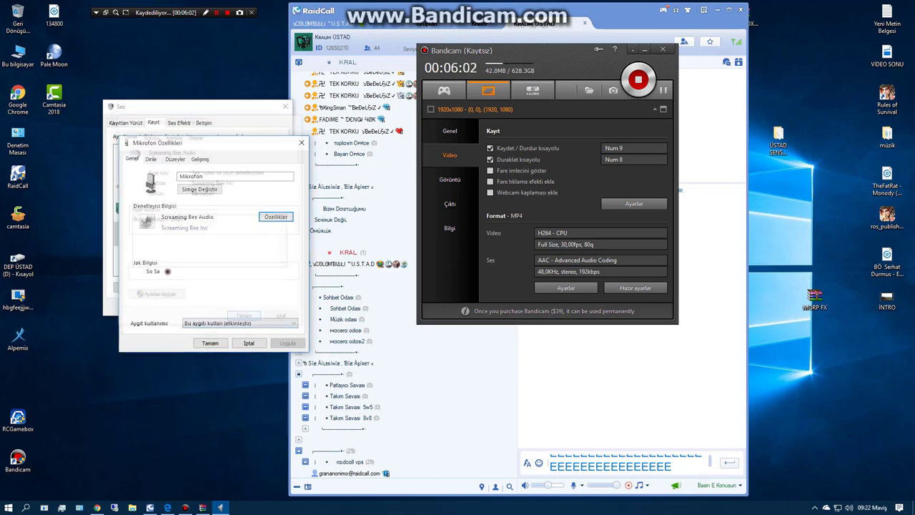
{"action": "key", "text": "Escape"}
Step: Check the stereo mix level of the Realtek recording device named e
{"action": "double_click", "coordinate": [181, 209]}
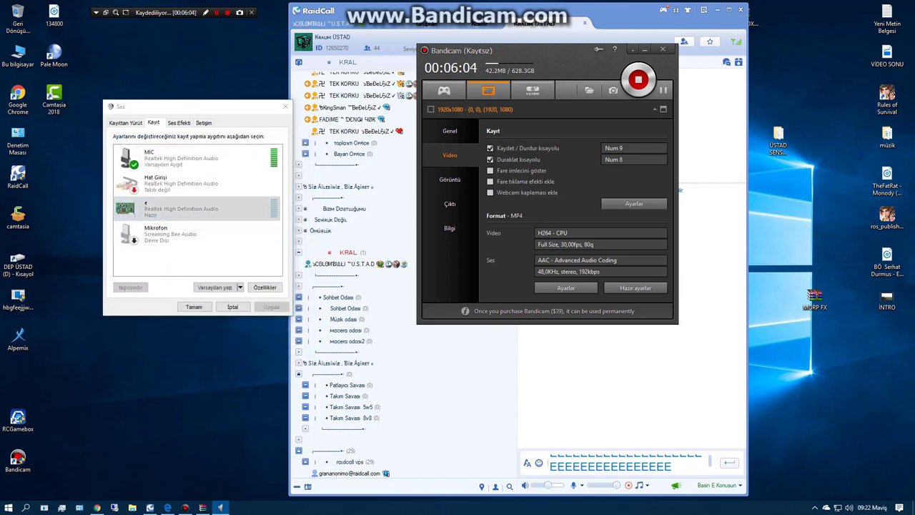
{"action": "left_click", "coordinate": [175, 158]}
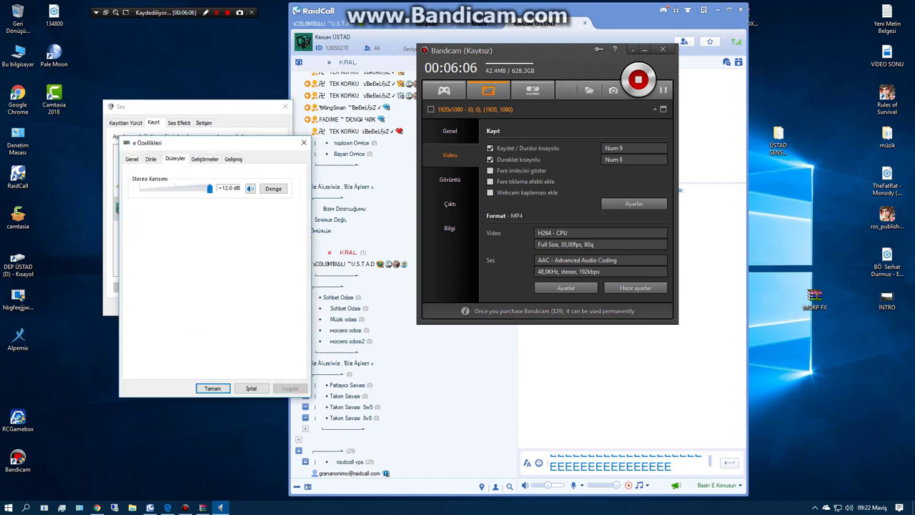
{"action": "left_click", "coordinate": [212, 388]}
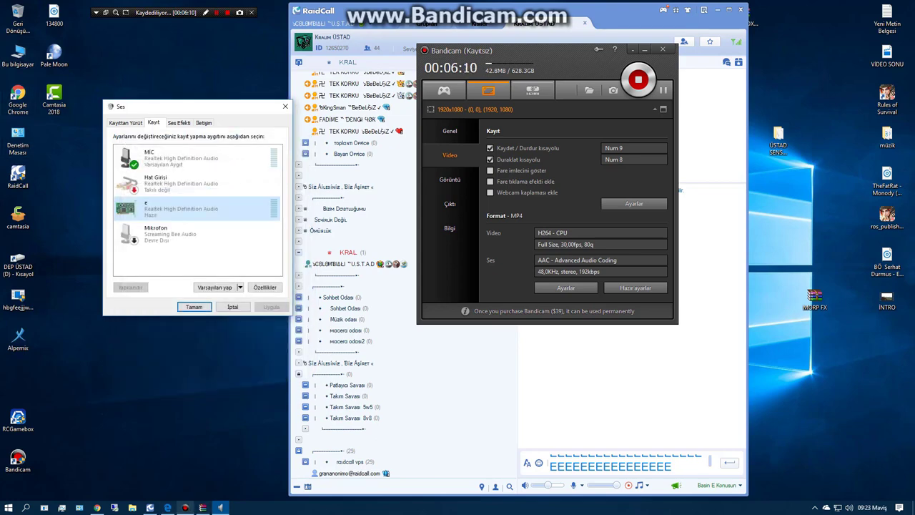
Step: Check which primary and secondary sound devices are selected in Bandicam's recording settings
{"action": "left_click", "coordinate": [221, 508]}
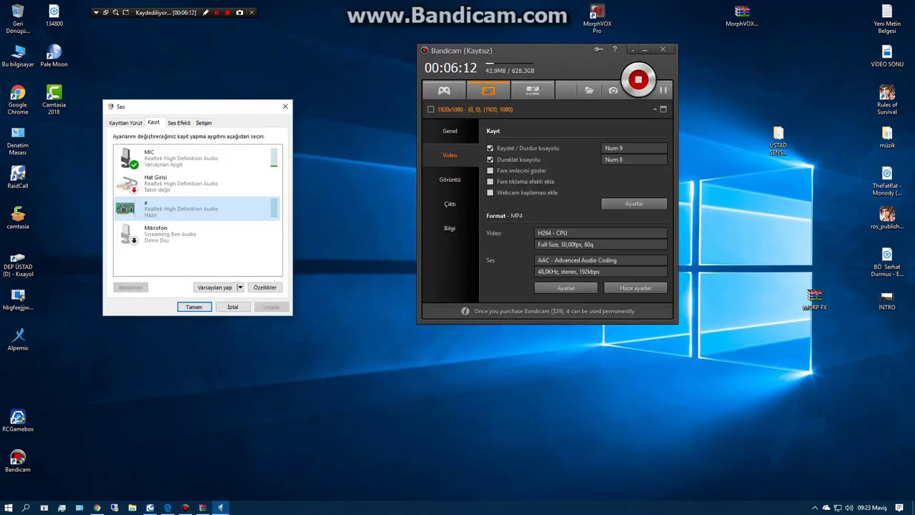
{"action": "left_click", "coordinate": [634, 203]}
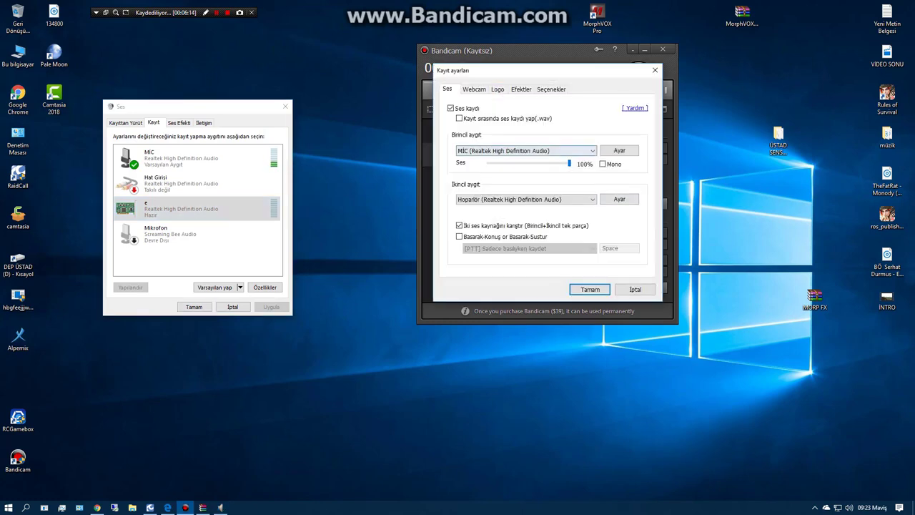
{"action": "left_click", "coordinate": [590, 289]}
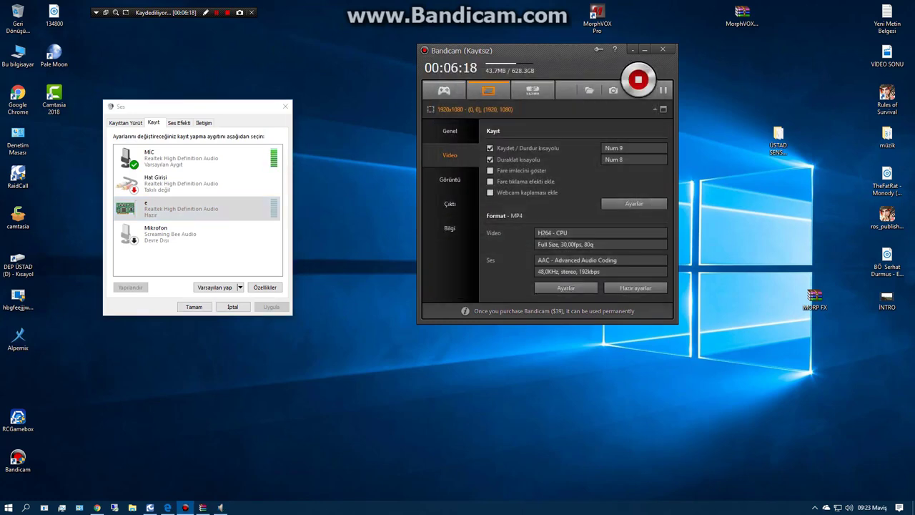
Step: Close the Windows sound settings, minimise Bandicam, and switch back to RaidCall's group channel list
{"action": "left_click", "coordinate": [285, 107]}
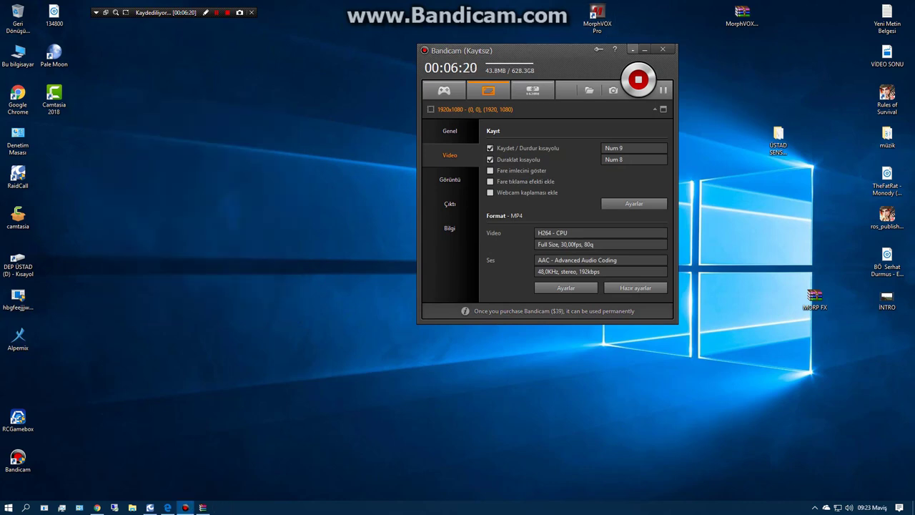
{"action": "left_click", "coordinate": [645, 50]}
{"action": "left_click_drag", "start_coordinate": [491, 255], "coordinate": [272, 398]}
{"action": "left_click", "coordinate": [151, 508]}
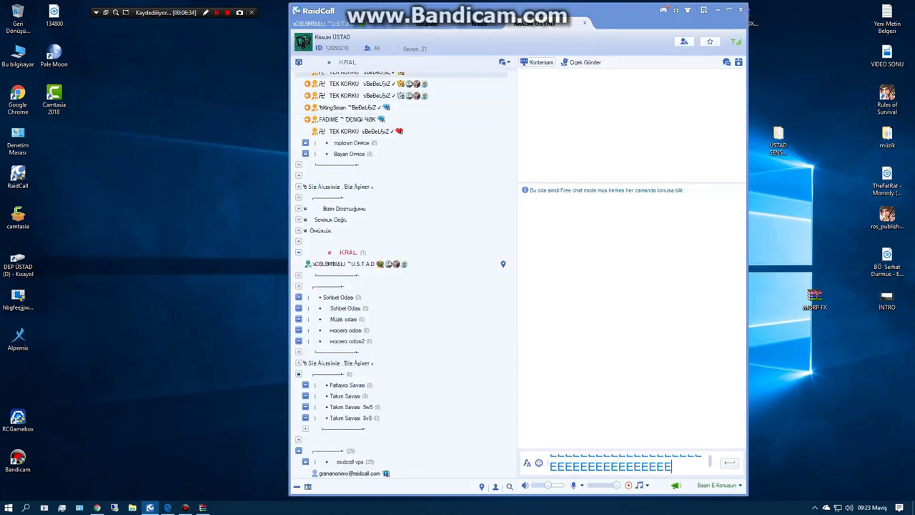
{"action": "scroll", "coordinate": [400, 271], "scroll_direction": "up", "scroll_amount": 8}
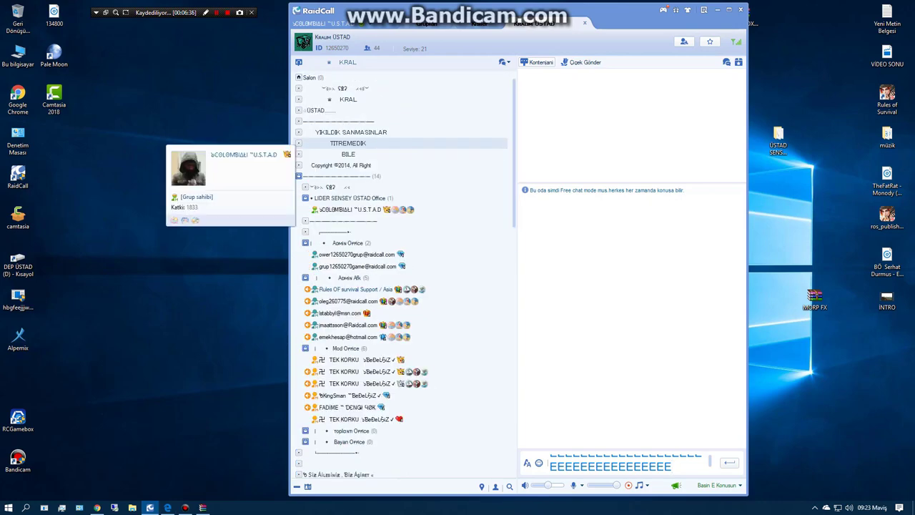
{"action": "left_click", "coordinate": [236, 315]}
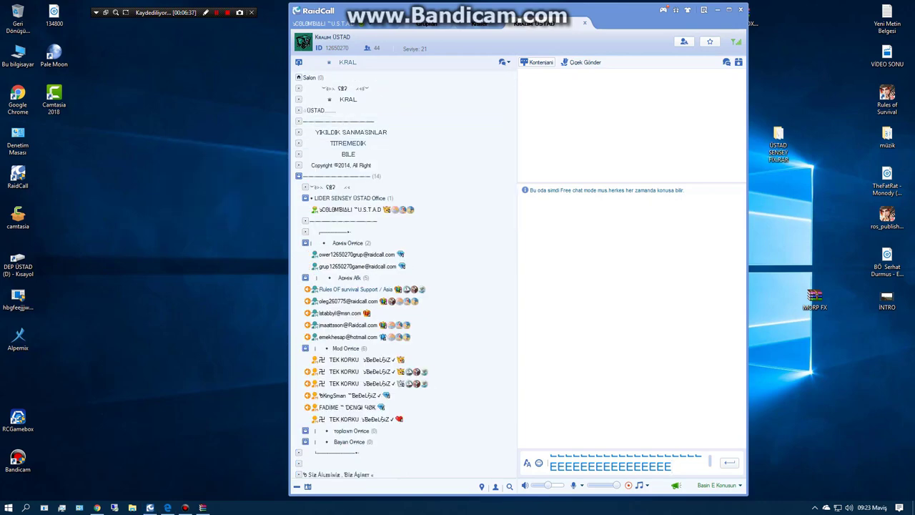